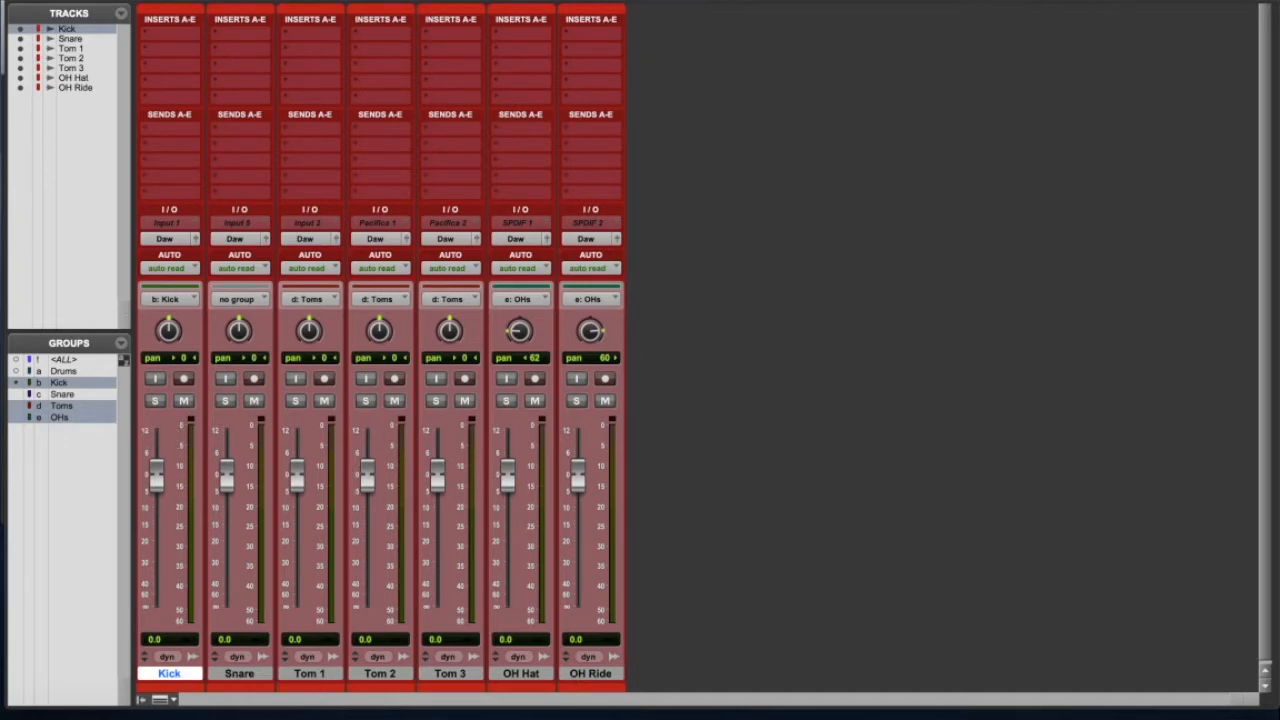
Enlarge the Edit window, look over the drum waveforms and place the playback cursor on the Snare track at about bar 43.
{"action": "key", "text": "super+equal"}
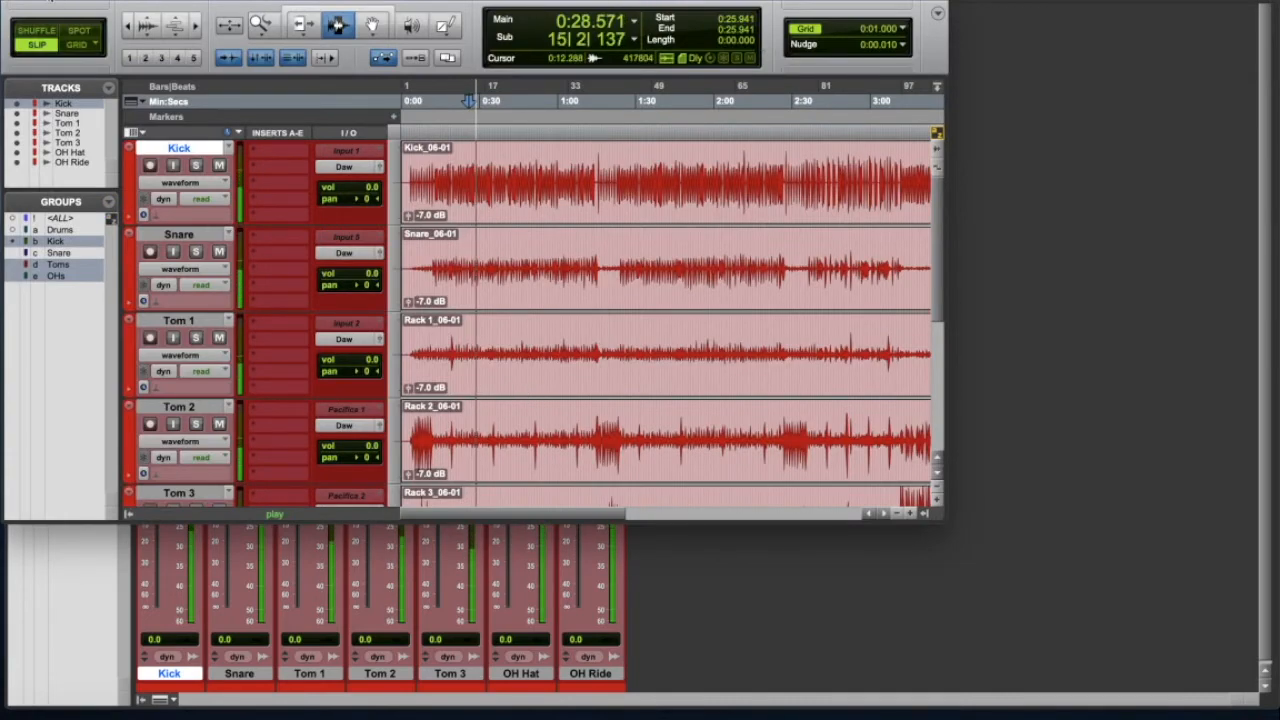
{"action": "left_click", "coordinate": [51, 1]}
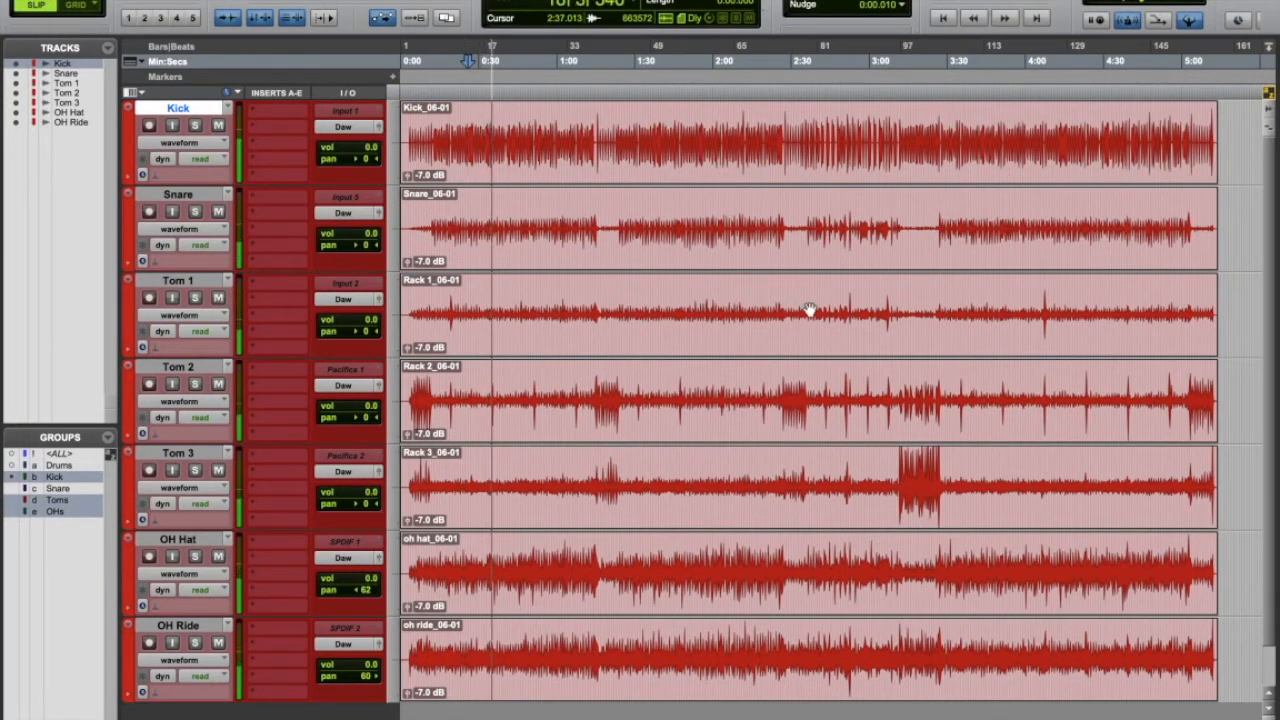
{"action": "key", "text": "ctrl+equal"}
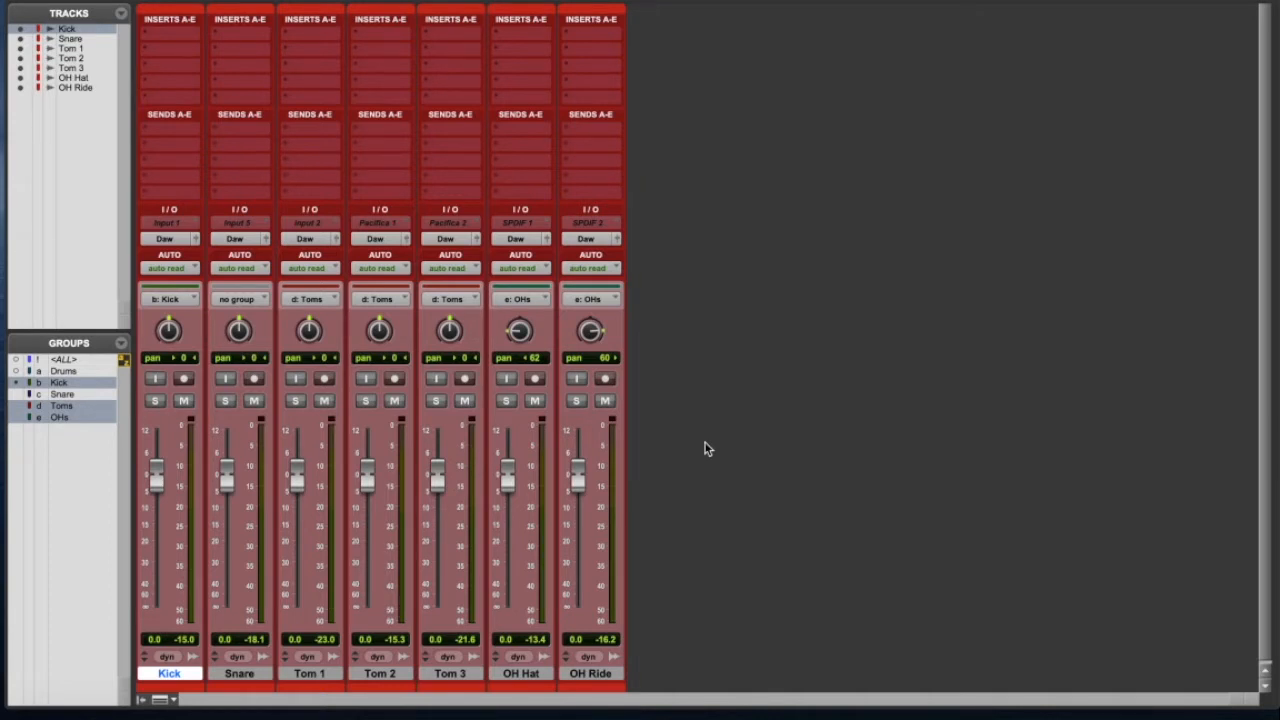
{"action": "key", "text": "ctrl+equal"}
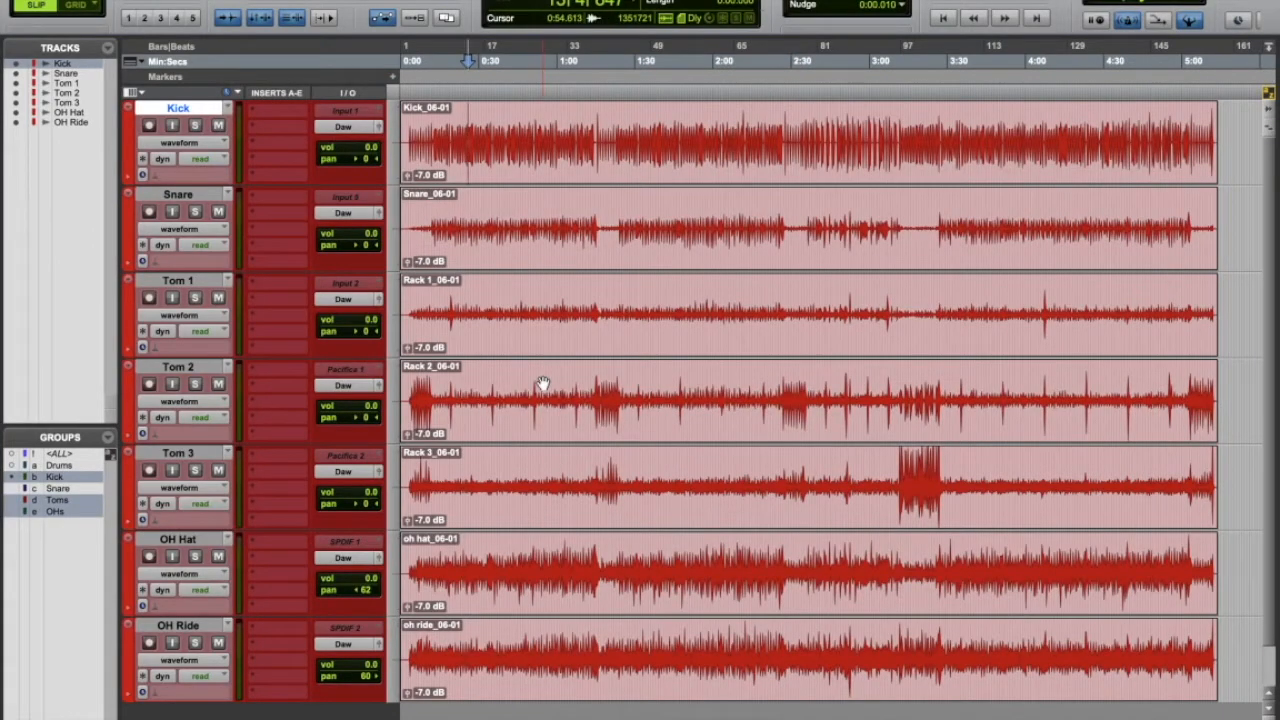
{"action": "left_click", "coordinate": [576, 215]}
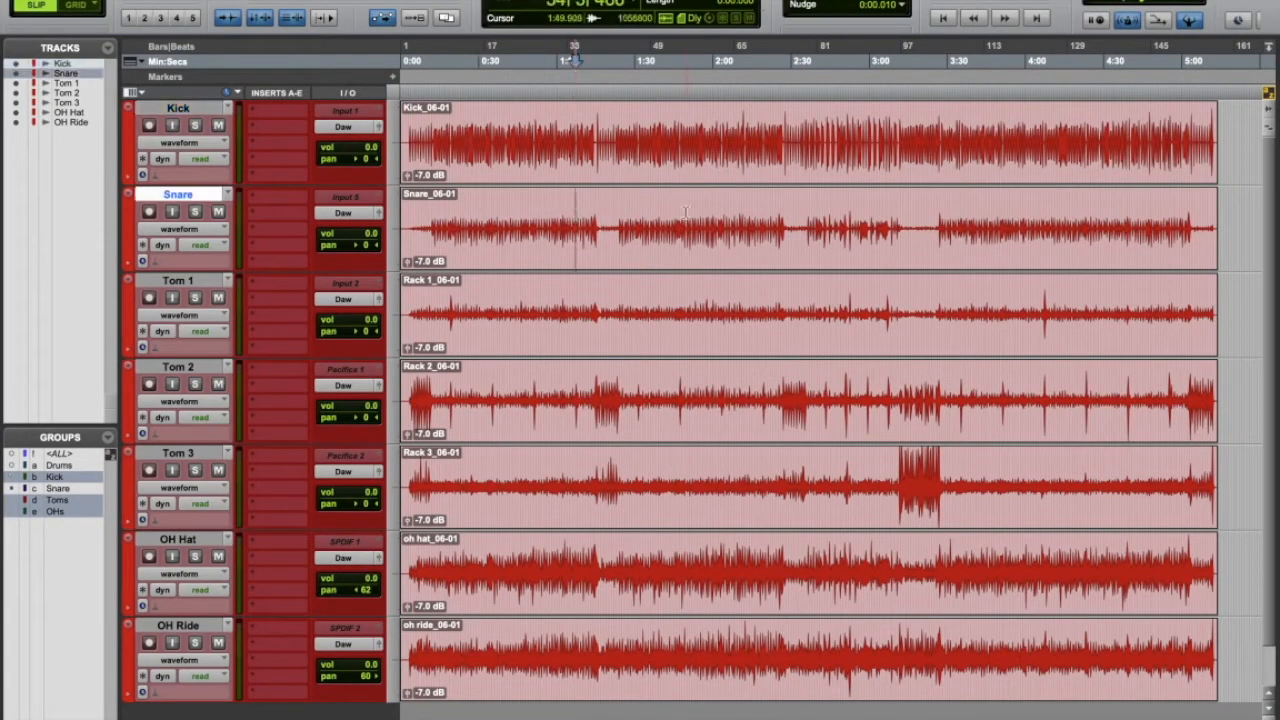
{"action": "left_click", "coordinate": [631, 210]}
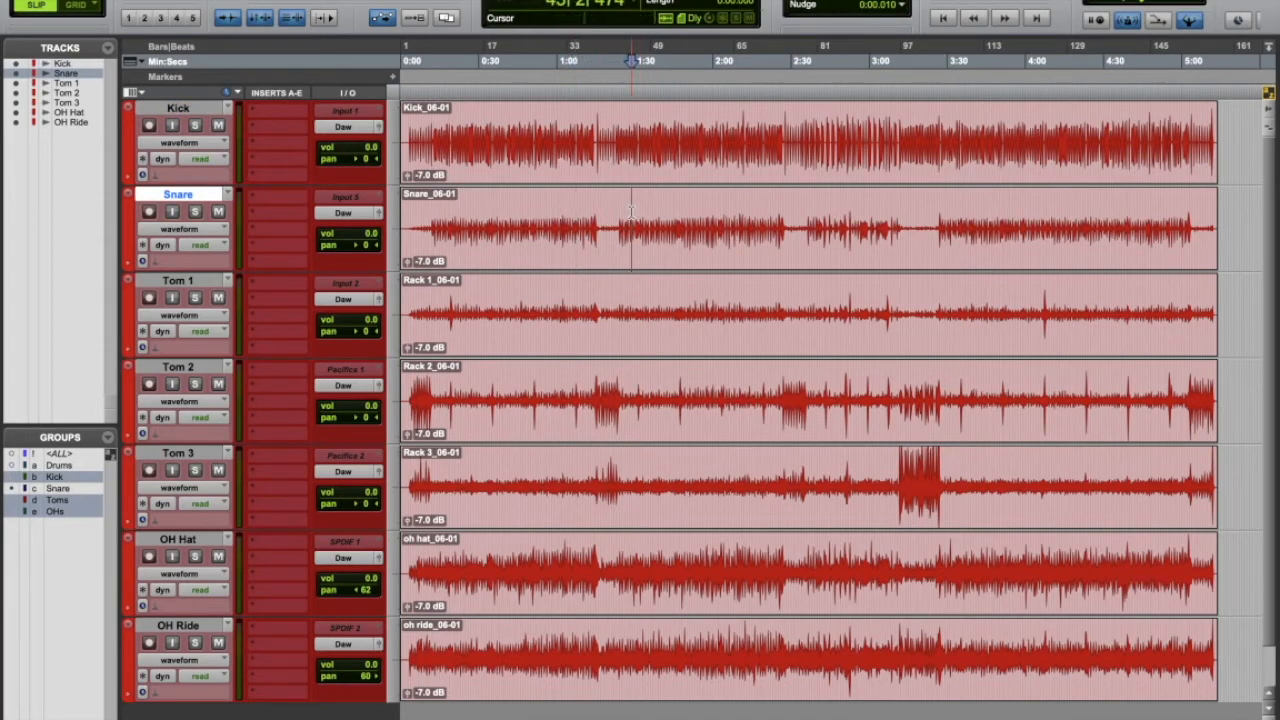
Make one duplicate each of the Kick and Snare tracks with active playlist and group assignments, inserted after the last selected track.
{"action": "key", "text": "ctrl+equal"}
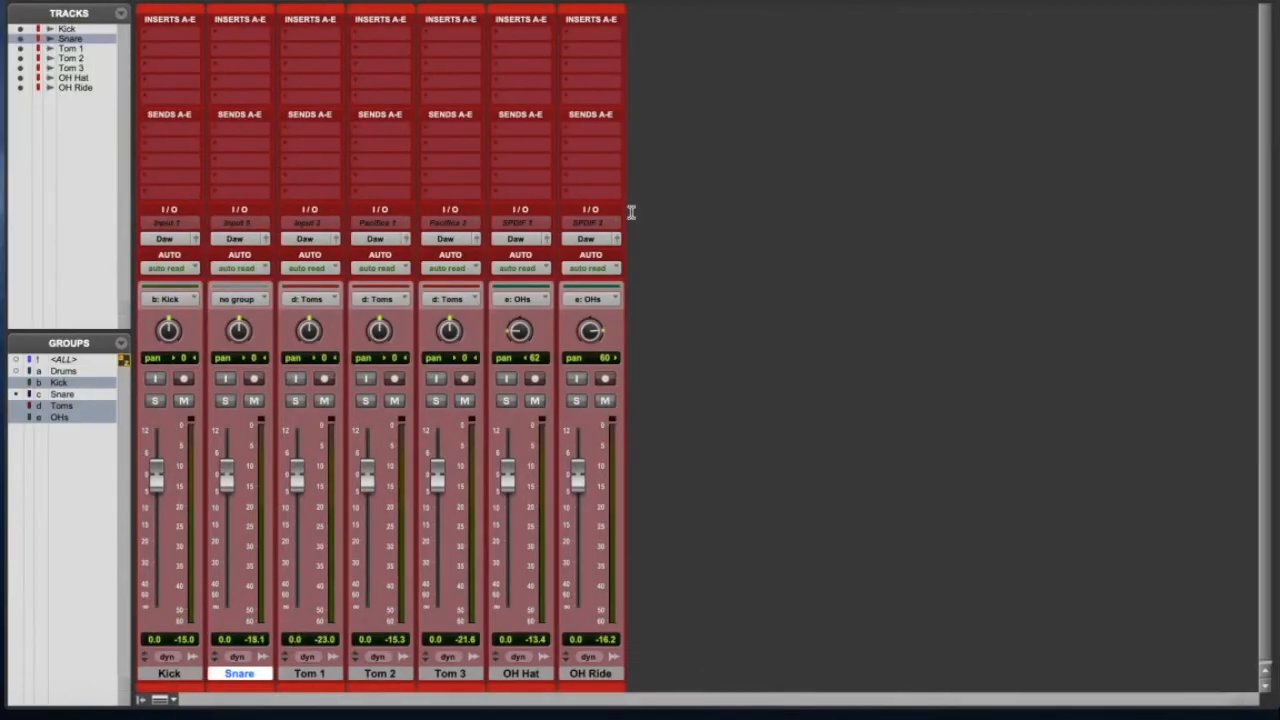
{"action": "left_click", "coordinate": [170, 674]}
{"action": "left_click", "coordinate": [238, 674], "text": "shift"}
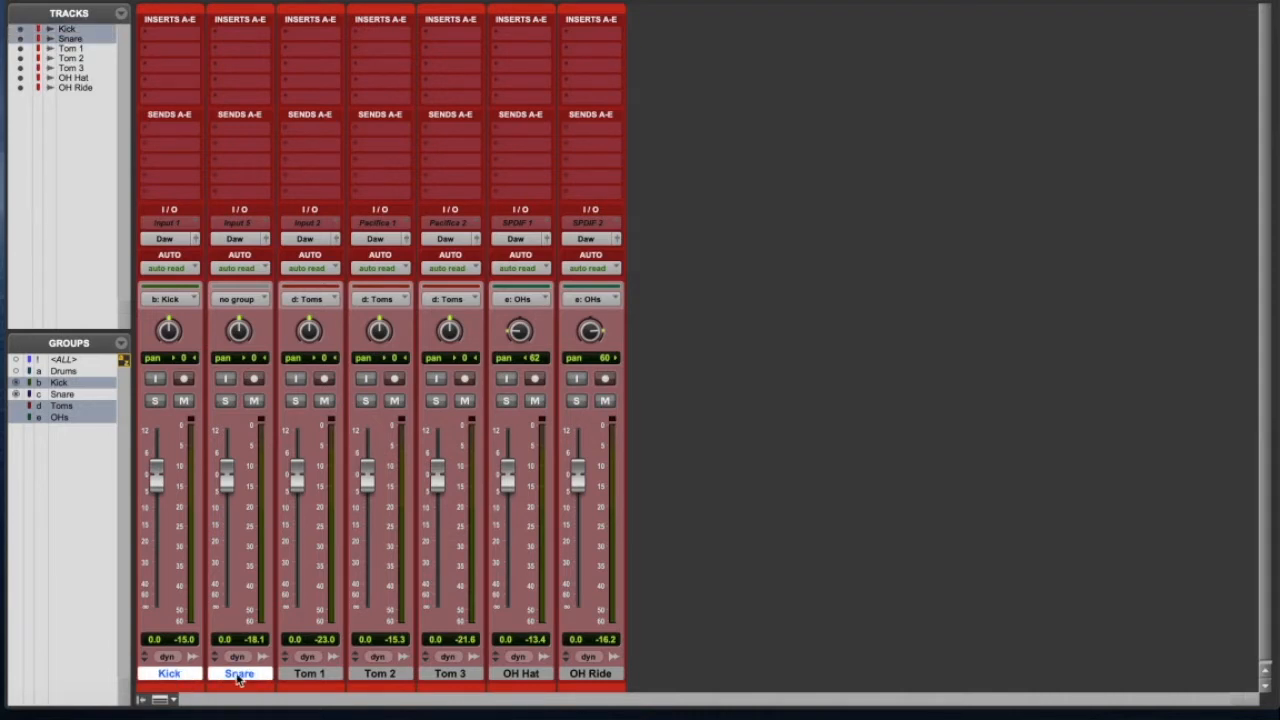
{"action": "key", "text": "alt+shift+d"}
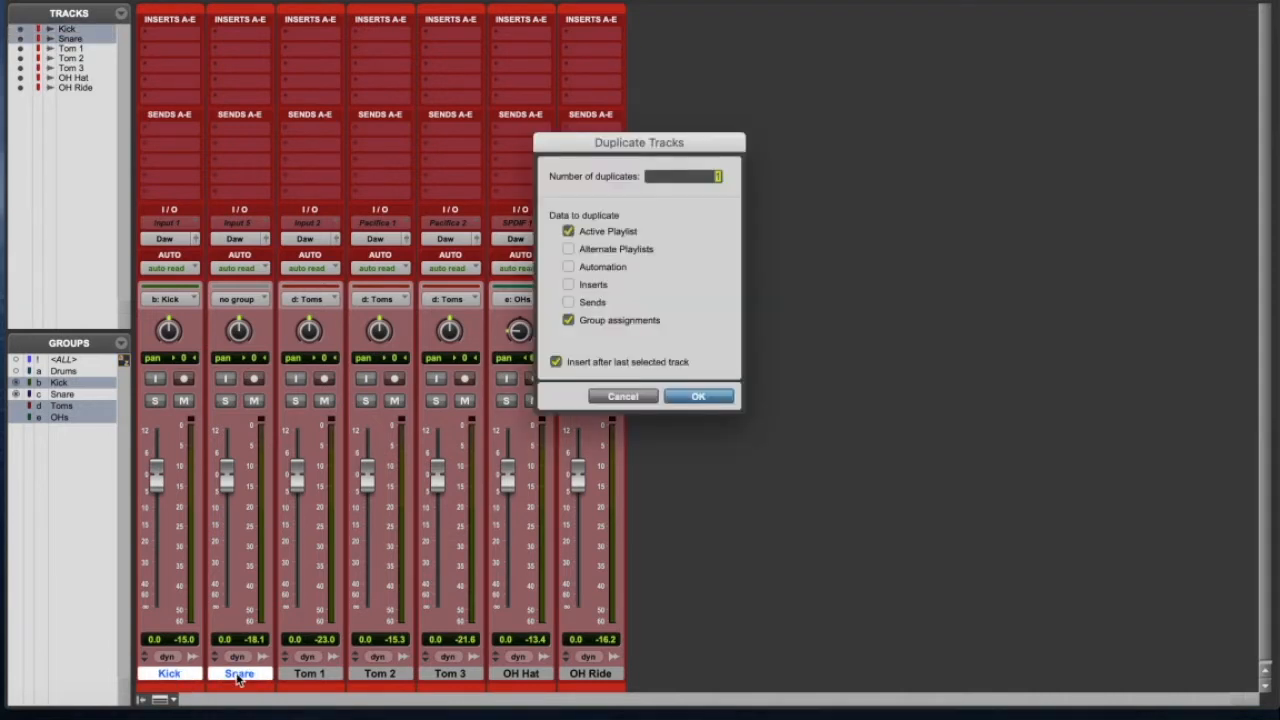
{"action": "left_click", "coordinate": [699, 397]}
Rename the duplicated kick track "Kick Trig" and the duplicated snare track "Sn Trig".
{"action": "double_click", "coordinate": [300, 674]}
{"action": "type", "text": "K"}
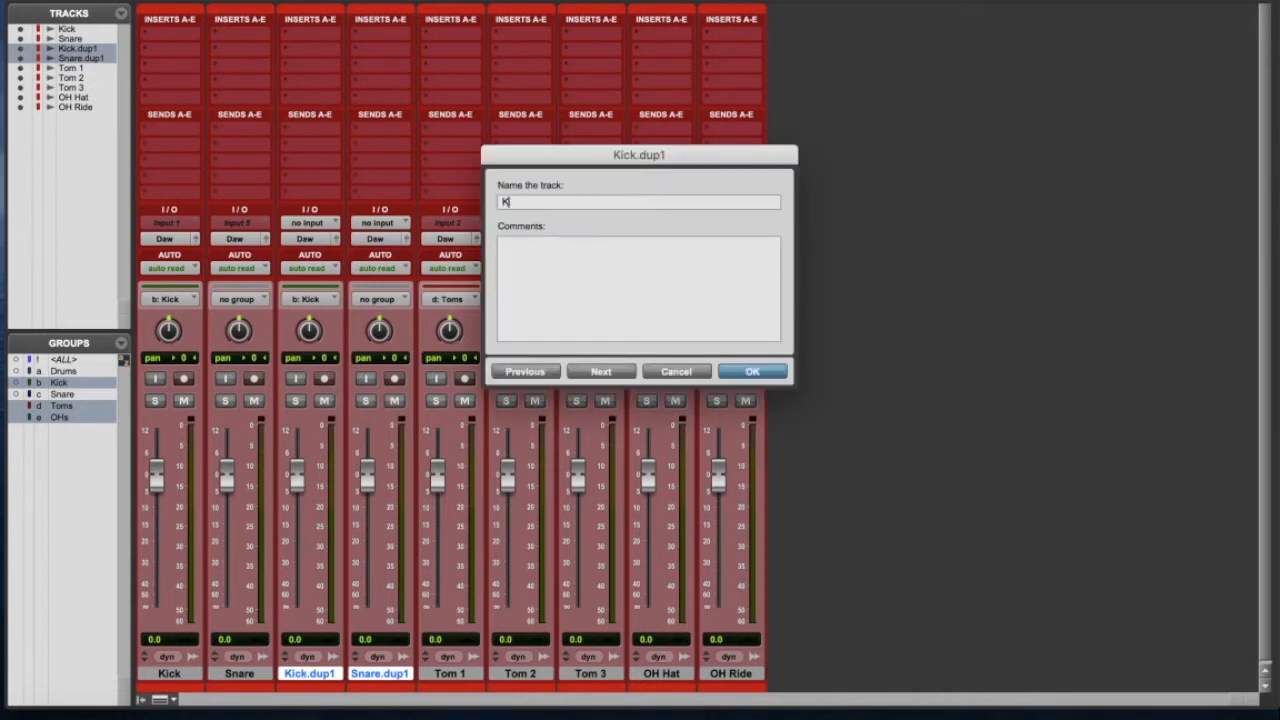
{"action": "type", "text": "ick Trig"}
{"action": "key", "text": "super+Right"}
{"action": "type", "text": "Sn Trig"}
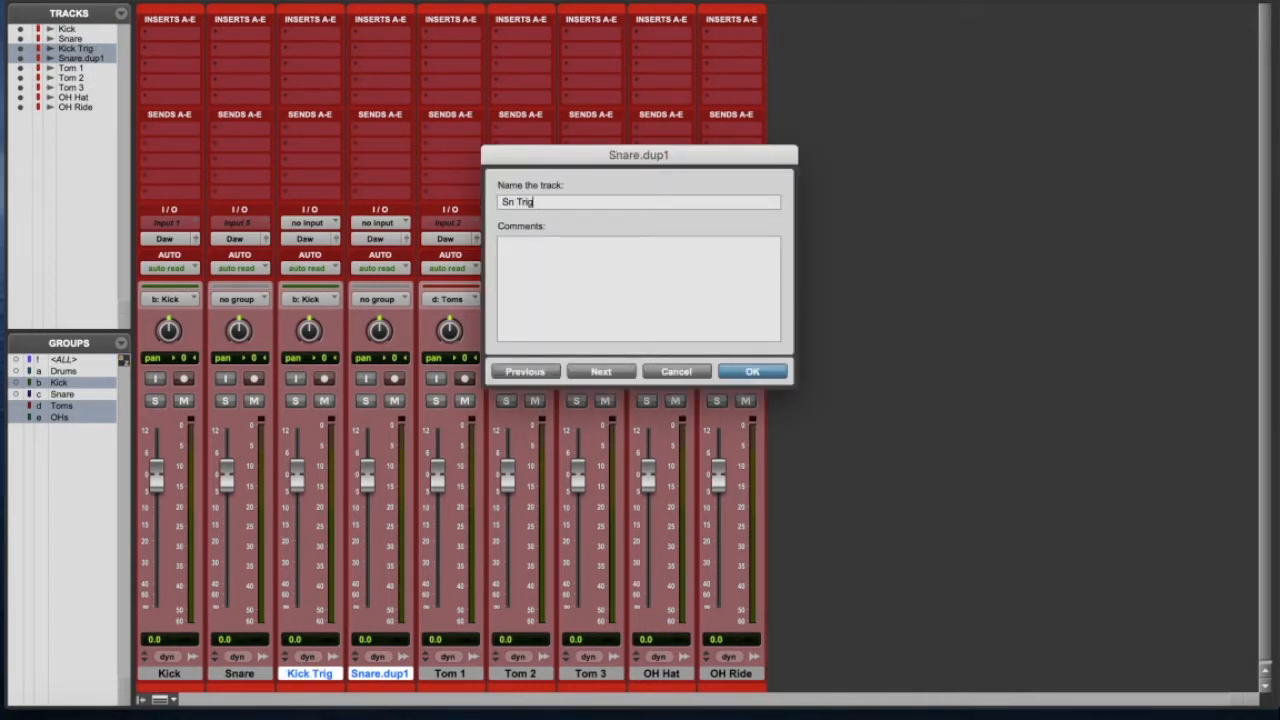
{"action": "key", "text": "Return"}
Move the Kick Trig track directly after Kick and insert the Steven Slate Trigger 2 (mono) plug-in in its first insert slot.
{"action": "left_click", "coordinate": [310, 674]}
{"action": "left_click_drag", "start_coordinate": [310, 674], "coordinate": [210, 672]}
{"action": "left_click", "coordinate": [216, 36]}
{"action": "mouse_move", "coordinate": [322, 42]}
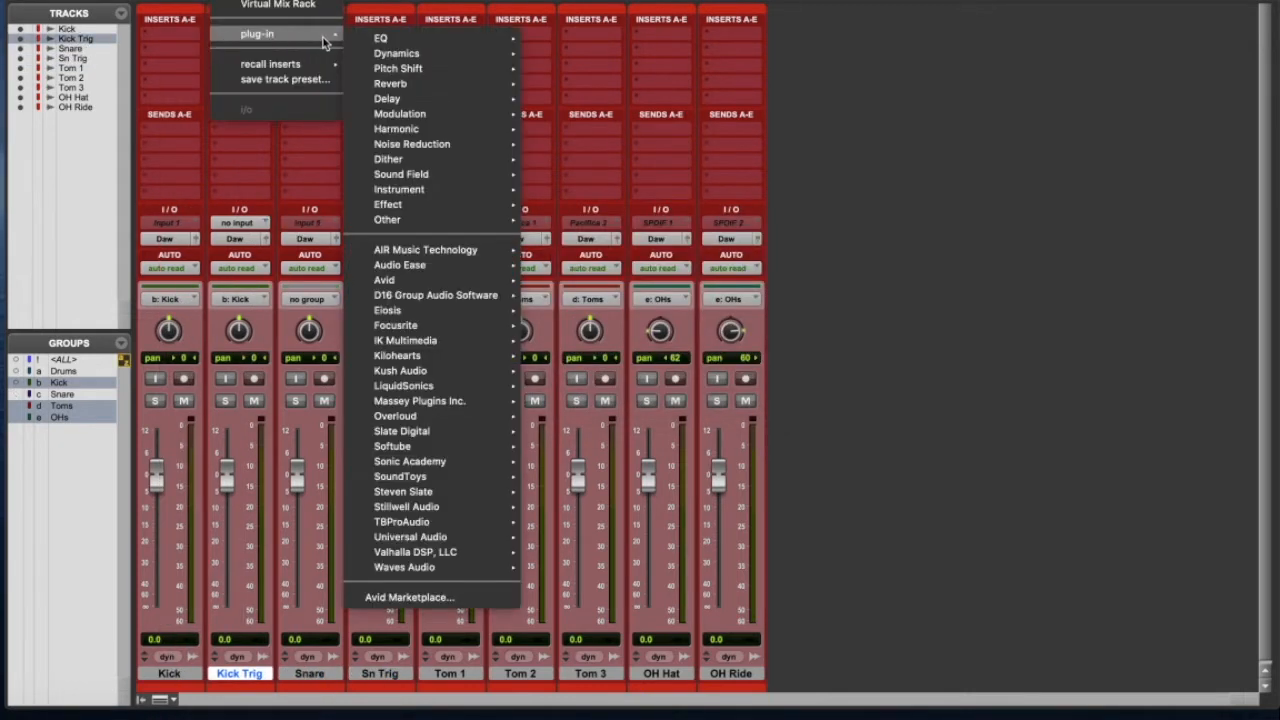
{"action": "mouse_move", "coordinate": [467, 490]}
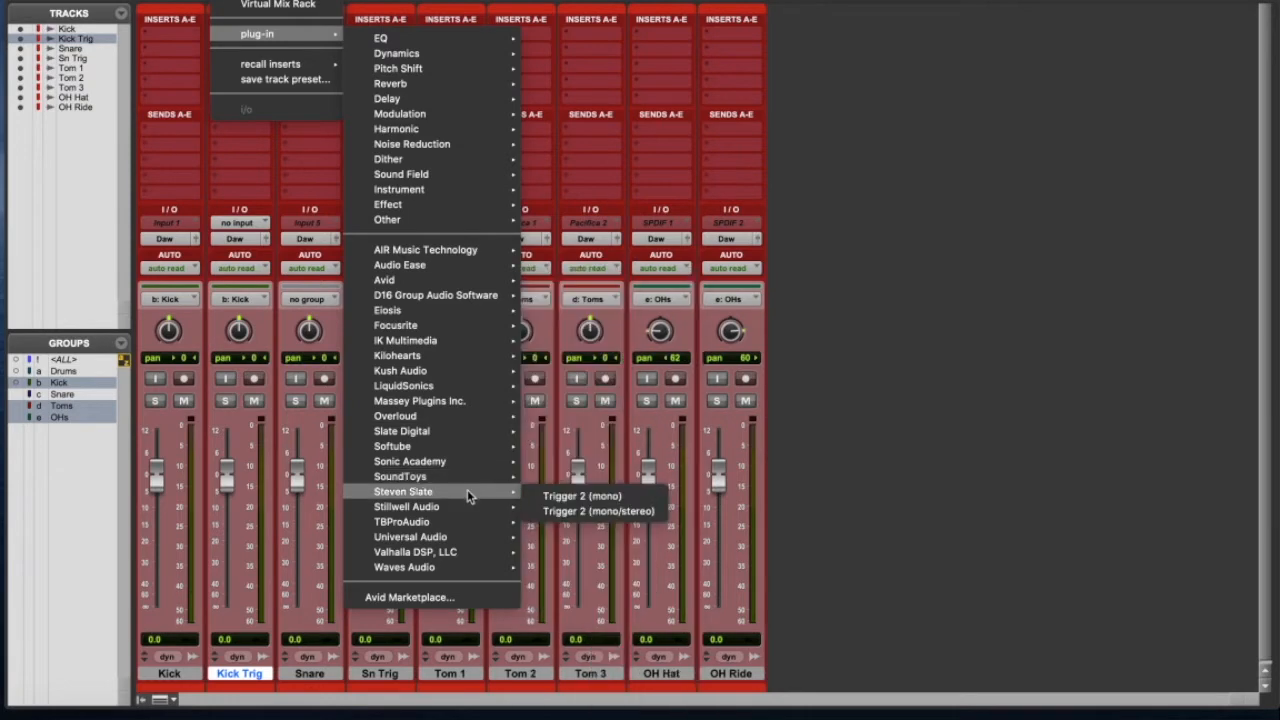
{"action": "left_click", "coordinate": [592, 498]}
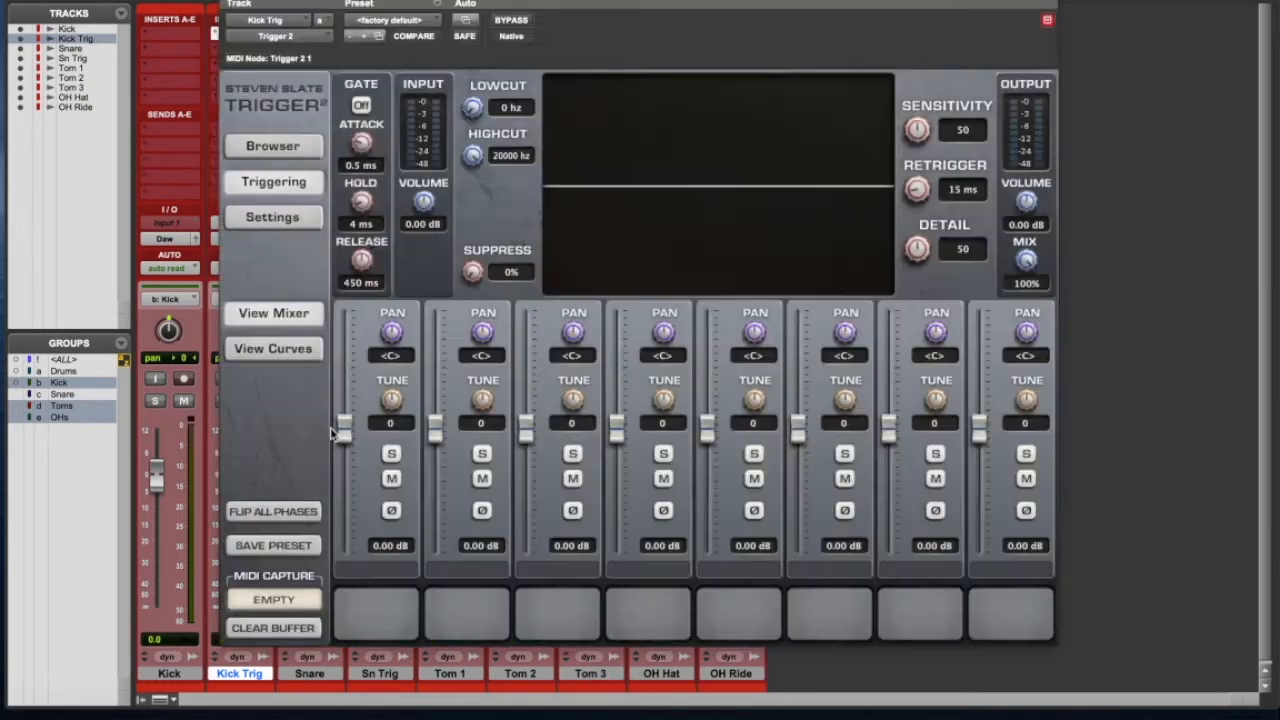
Load the Kick 5 Z1.tci sample from Trigger2 Kicks > Kick05 into the first sample slot of Trigger 2.
{"action": "left_click", "coordinate": [272, 147]}
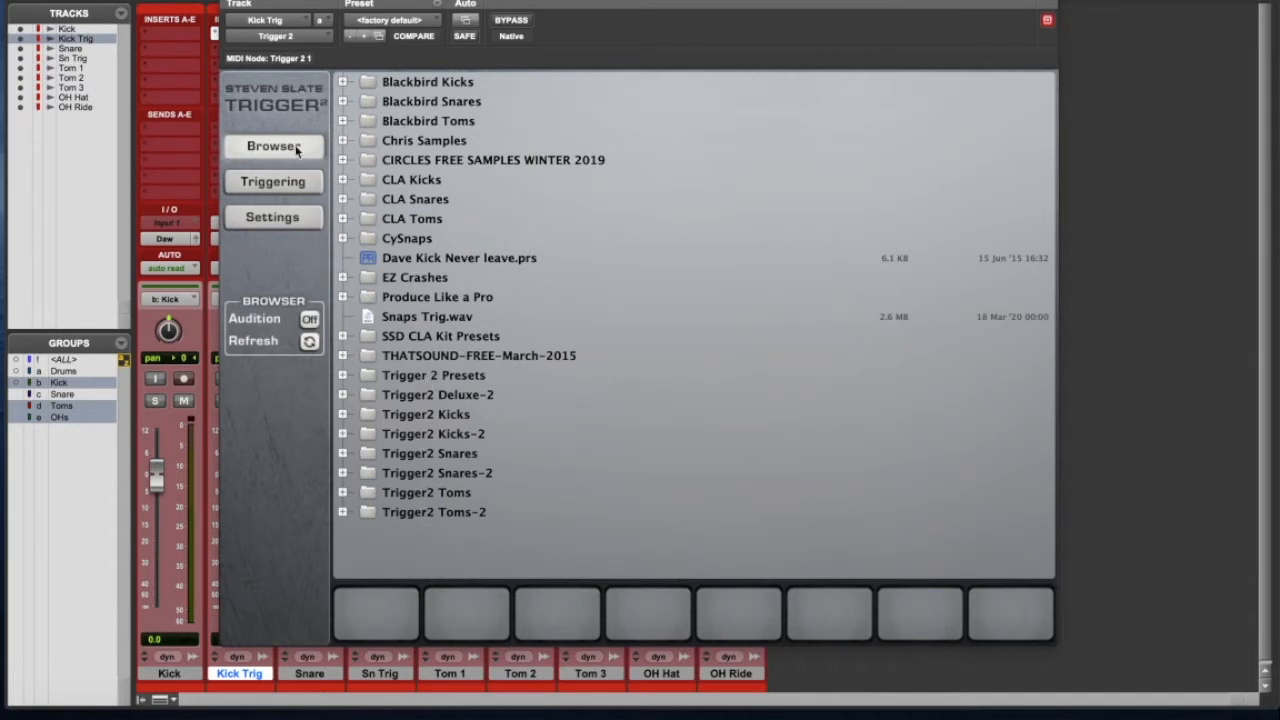
{"action": "left_click_drag", "start_coordinate": [335, 2], "coordinate": [570, 4]}
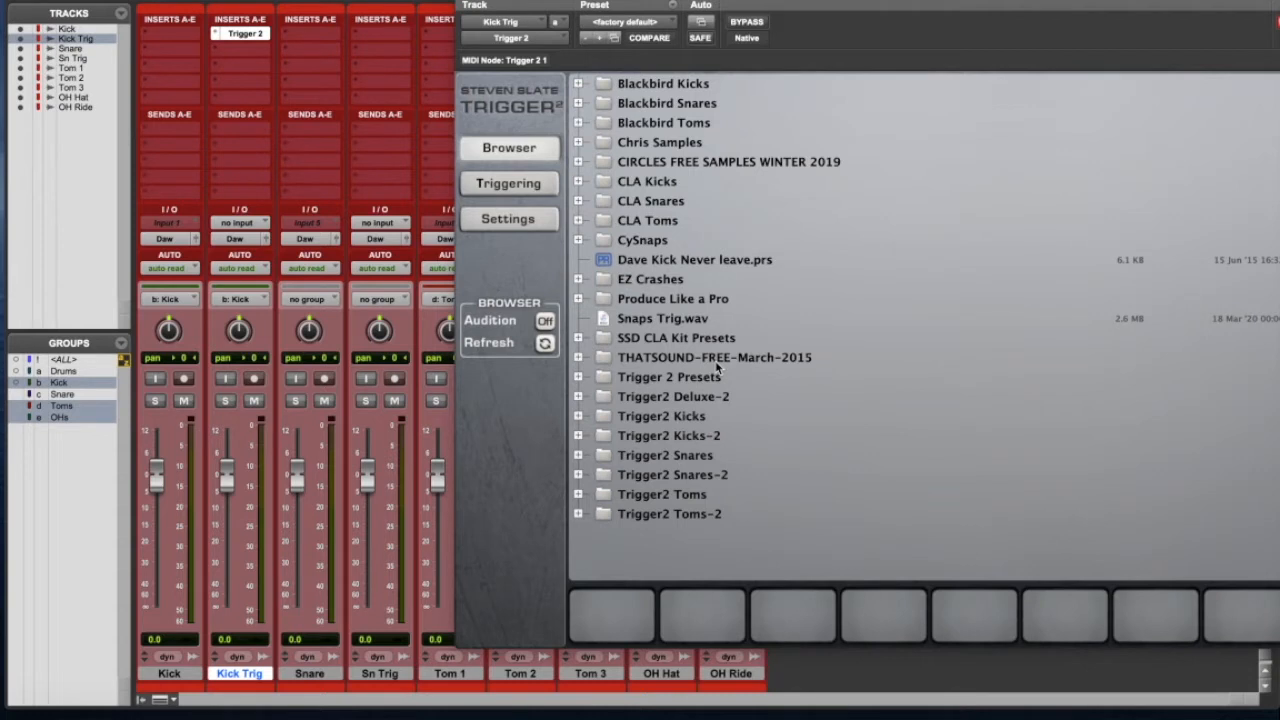
{"action": "double_click", "coordinate": [697, 420]}
{"action": "double_click", "coordinate": [662, 438]}
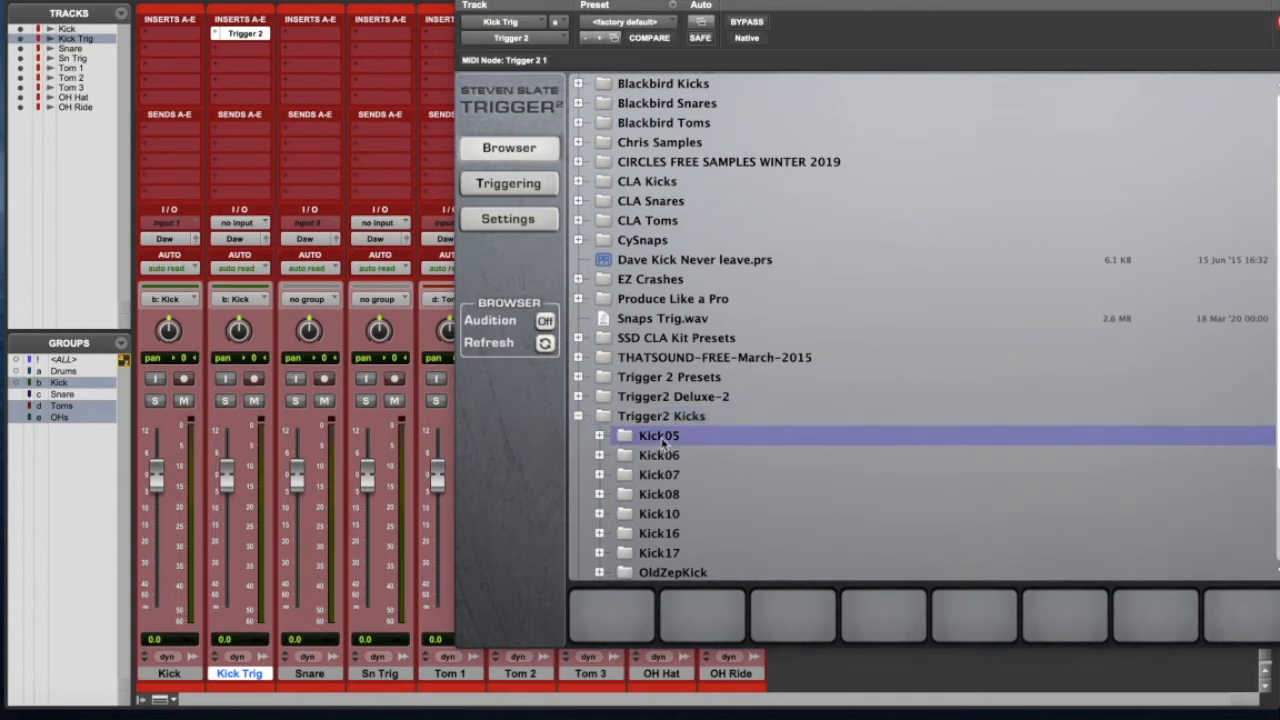
{"action": "left_click_drag", "start_coordinate": [706, 503], "coordinate": [613, 634]}
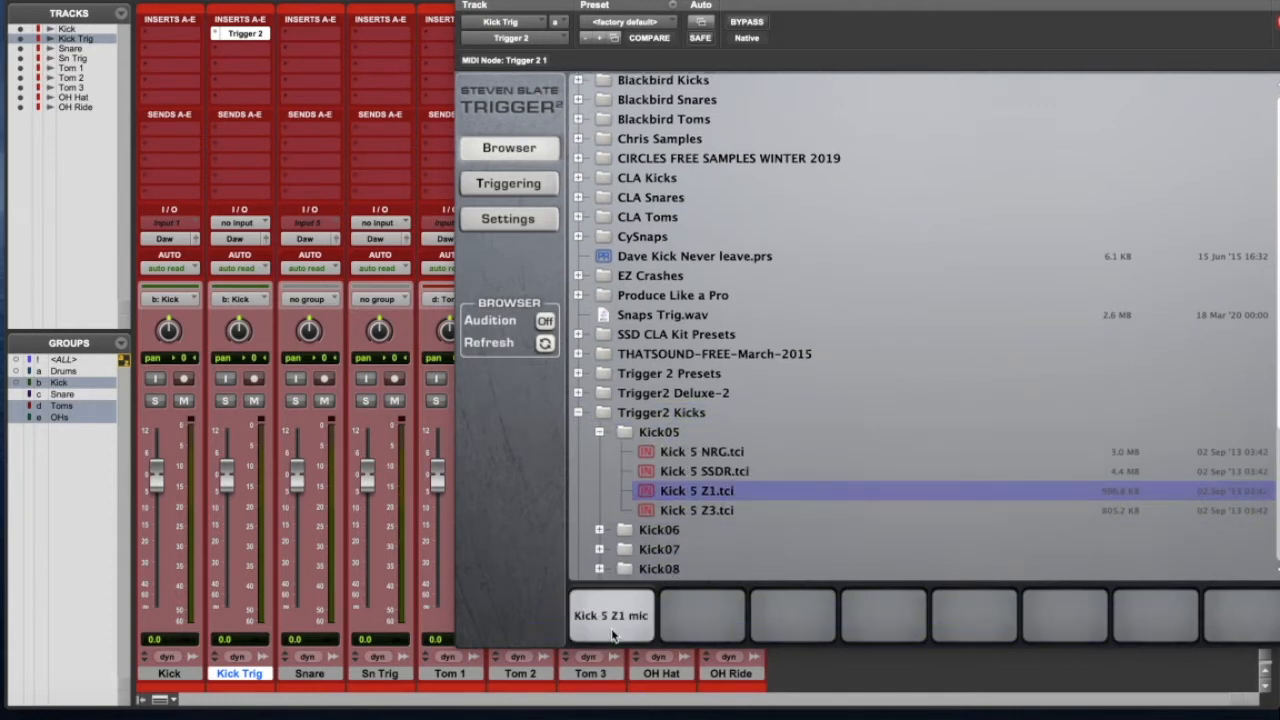
Set the kick Trigger 2 input volume to 8.97 dB and its output volume to -2.21 dB during playback.
{"action": "left_click", "coordinate": [533, 148]}
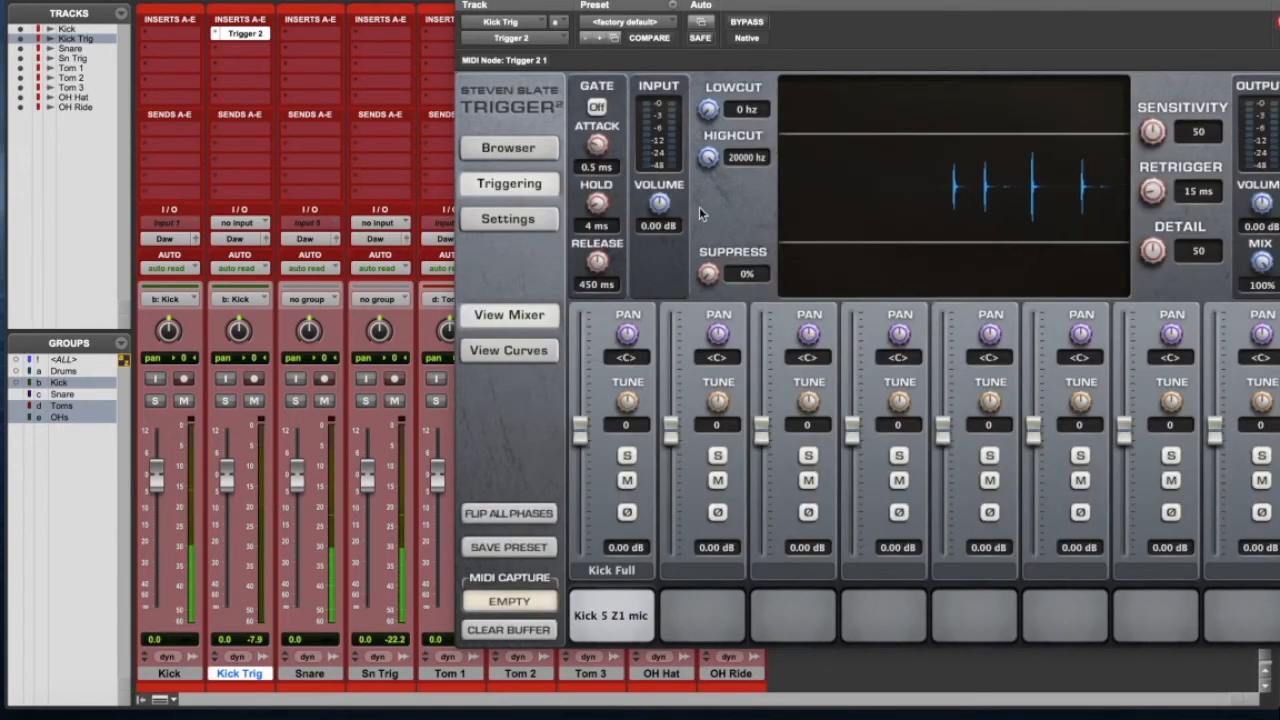
{"action": "left_click_drag", "start_coordinate": [661, 205], "coordinate": [706, 152]}
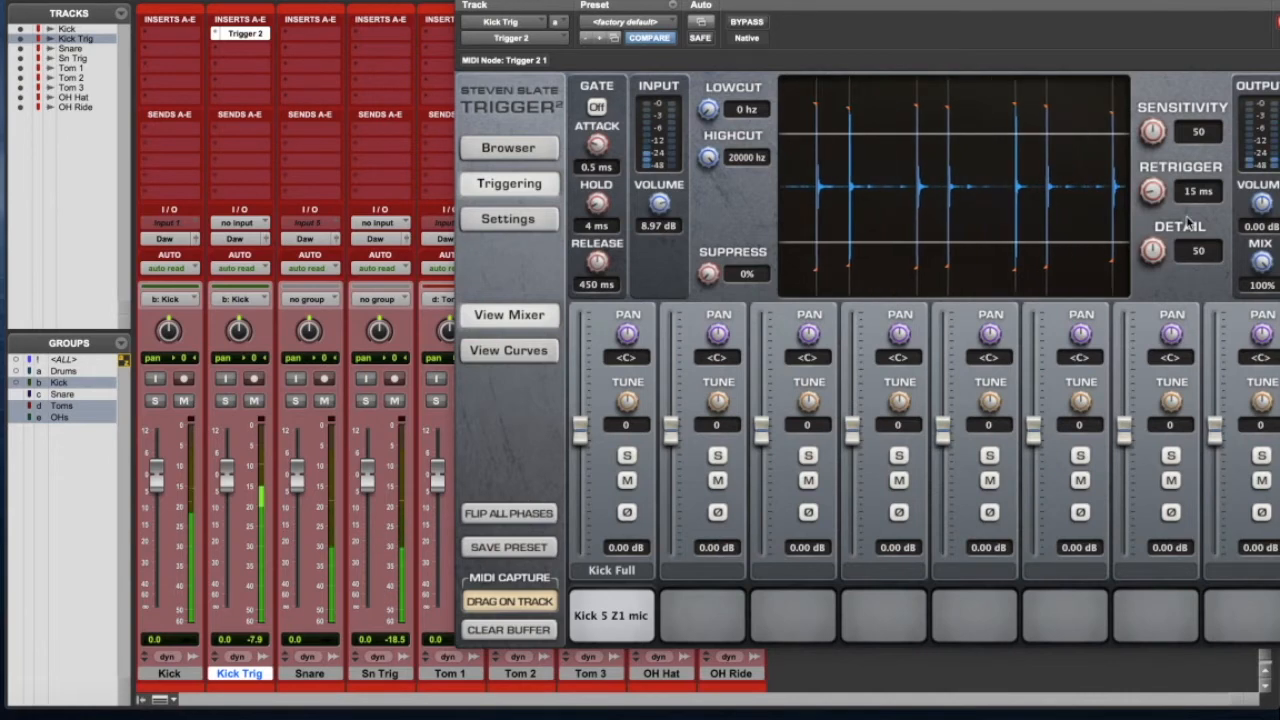
{"action": "left_click_drag", "start_coordinate": [1263, 205], "coordinate": [1268, 221]}
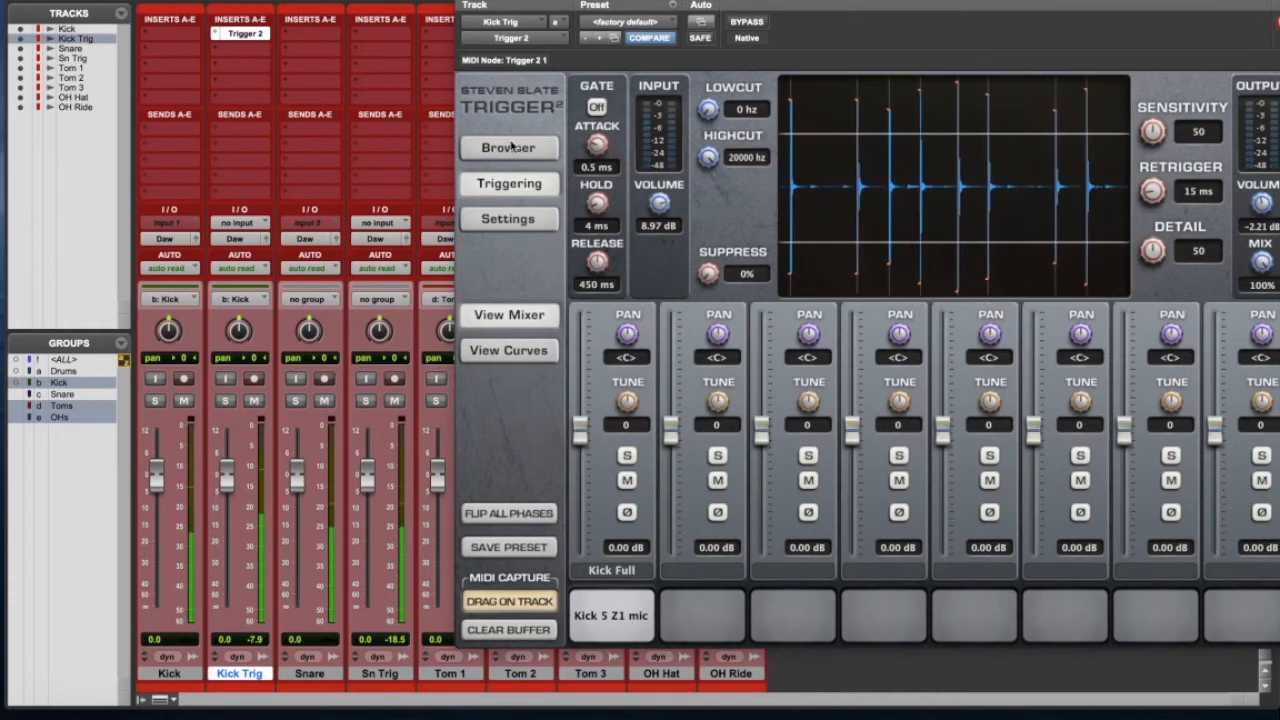
{"action": "left_click", "coordinate": [510, 146]}
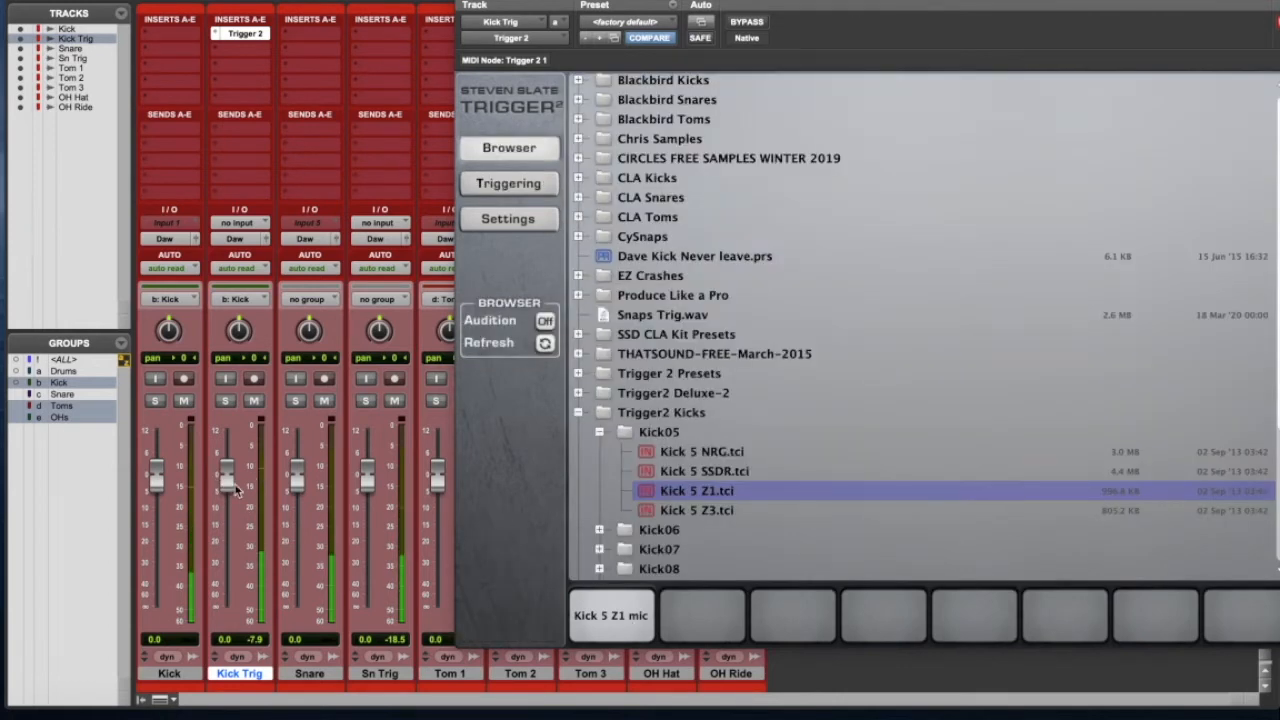
Solo the Snare track and raise the clip gain of its audio clip to +0.1 dB.
{"action": "left_click", "coordinate": [297, 401]}
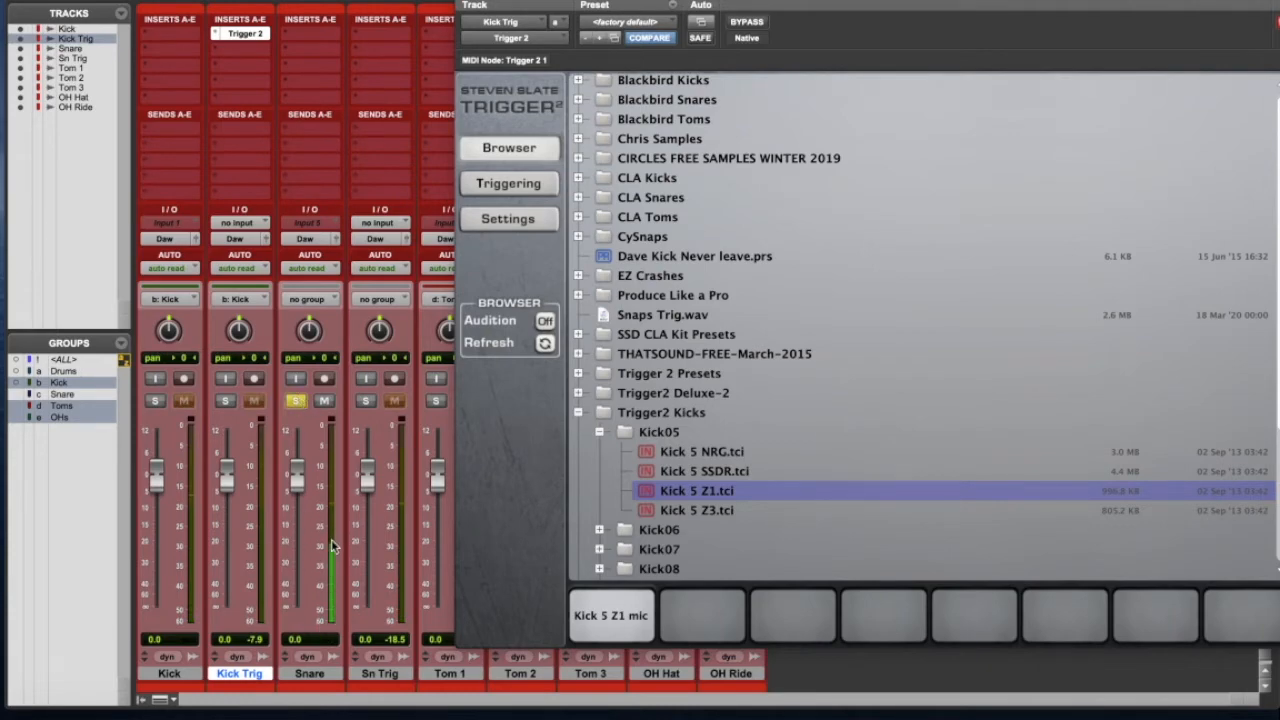
{"action": "key", "text": "super+equal"}
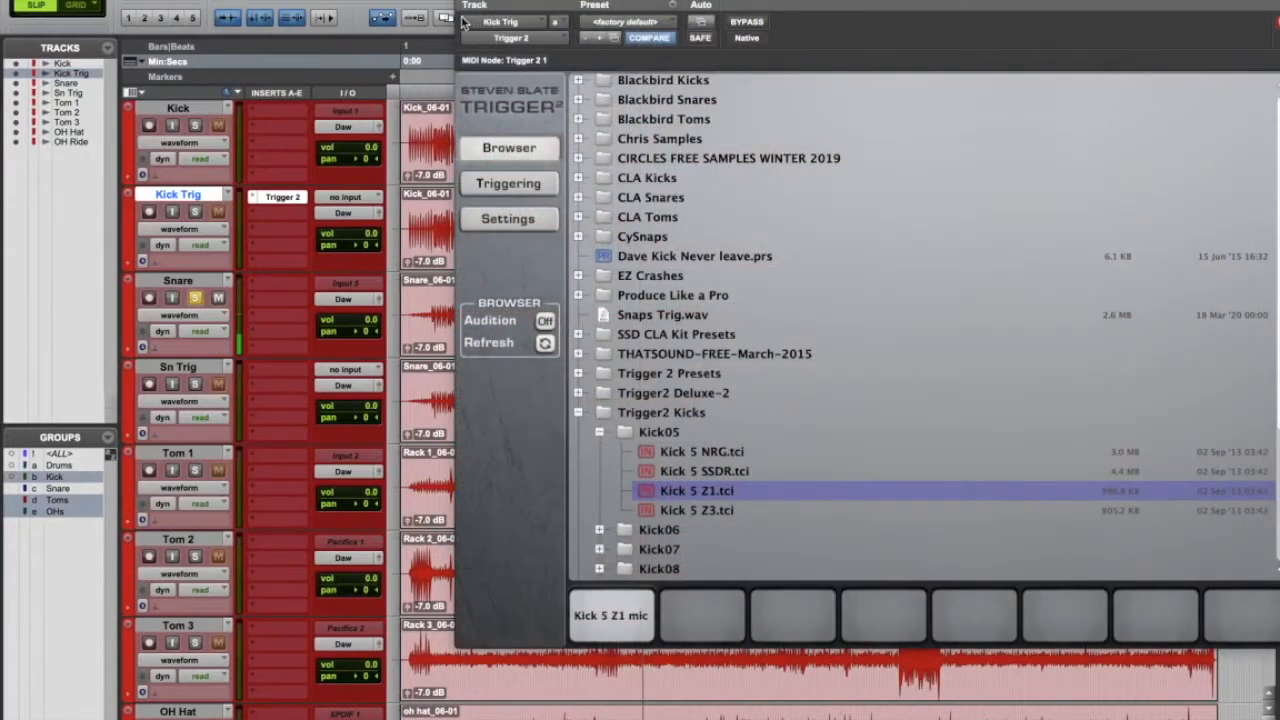
{"action": "key", "text": "super+w"}
{"action": "left_click", "coordinate": [407, 350]}
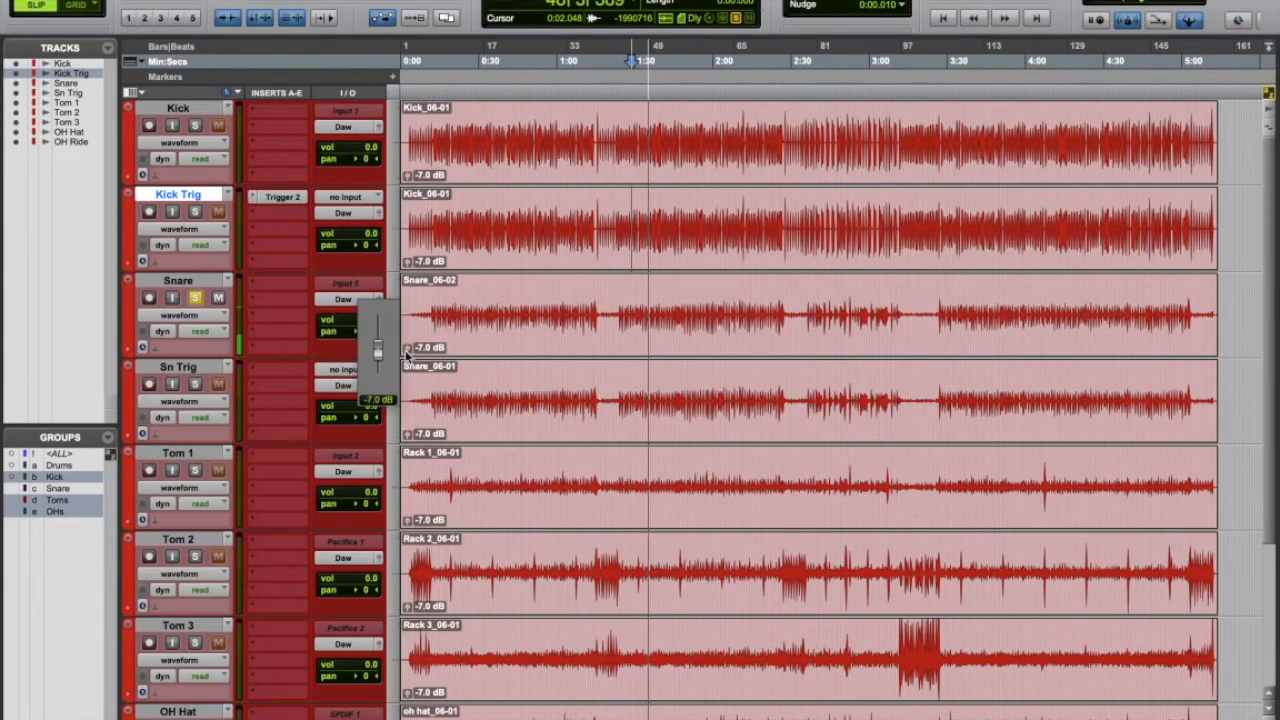
{"action": "left_click_drag", "start_coordinate": [407, 355], "coordinate": [407, 348]}
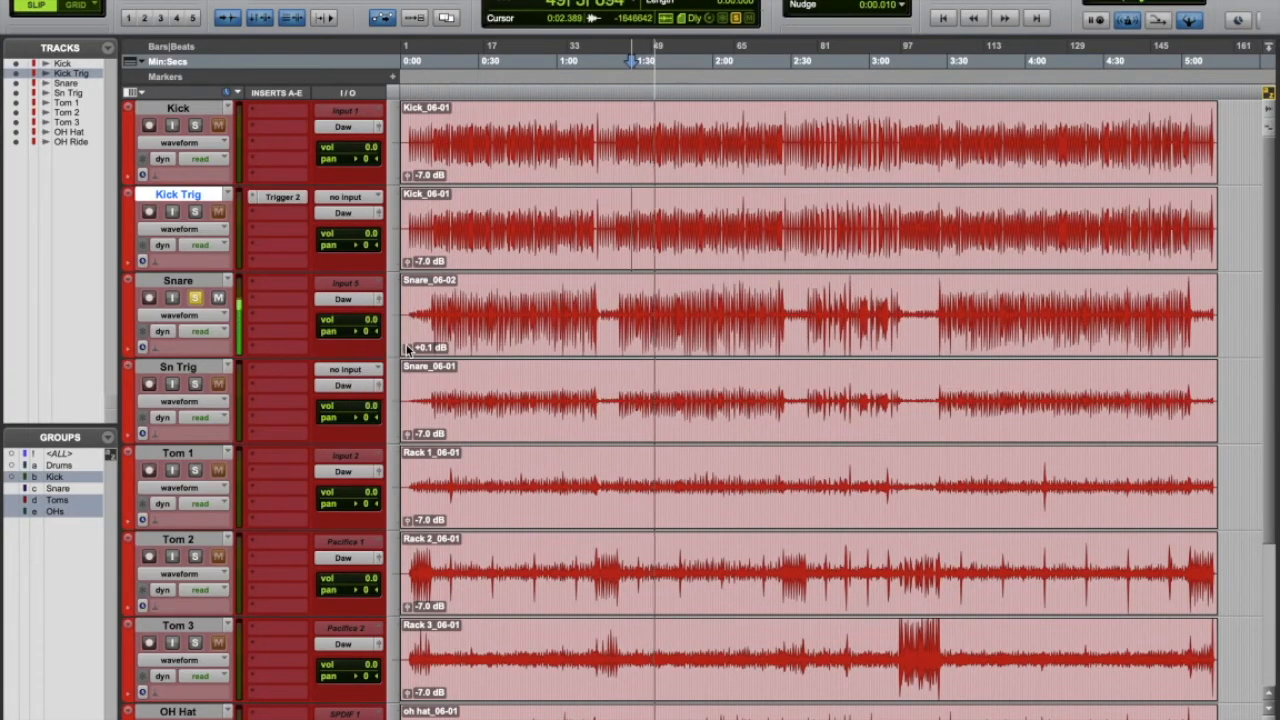
Copy Kick Trig's Trigger 2 insert to Snare and replace its sample with Snare 3P Z1.tci from Trigger2 Snares > Snare03p.
{"action": "key", "text": "super+equal"}
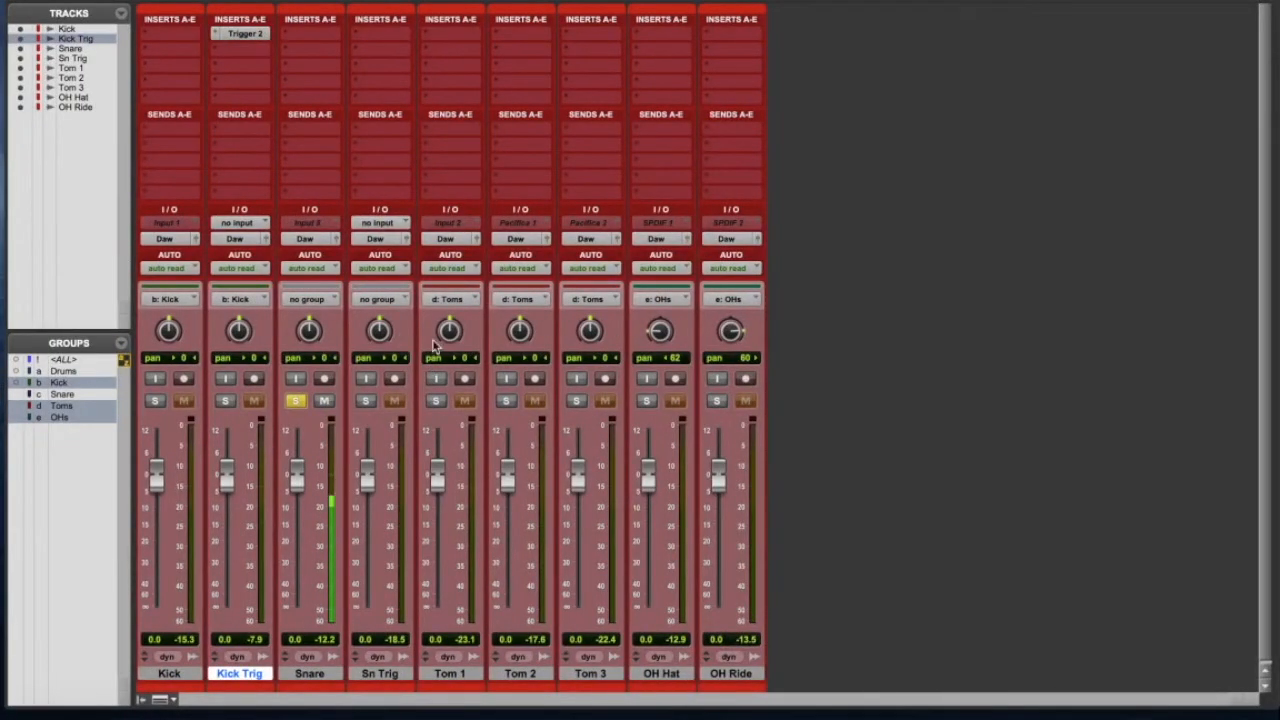
{"action": "left_click_drag", "start_coordinate": [253, 38], "coordinate": [317, 38]}
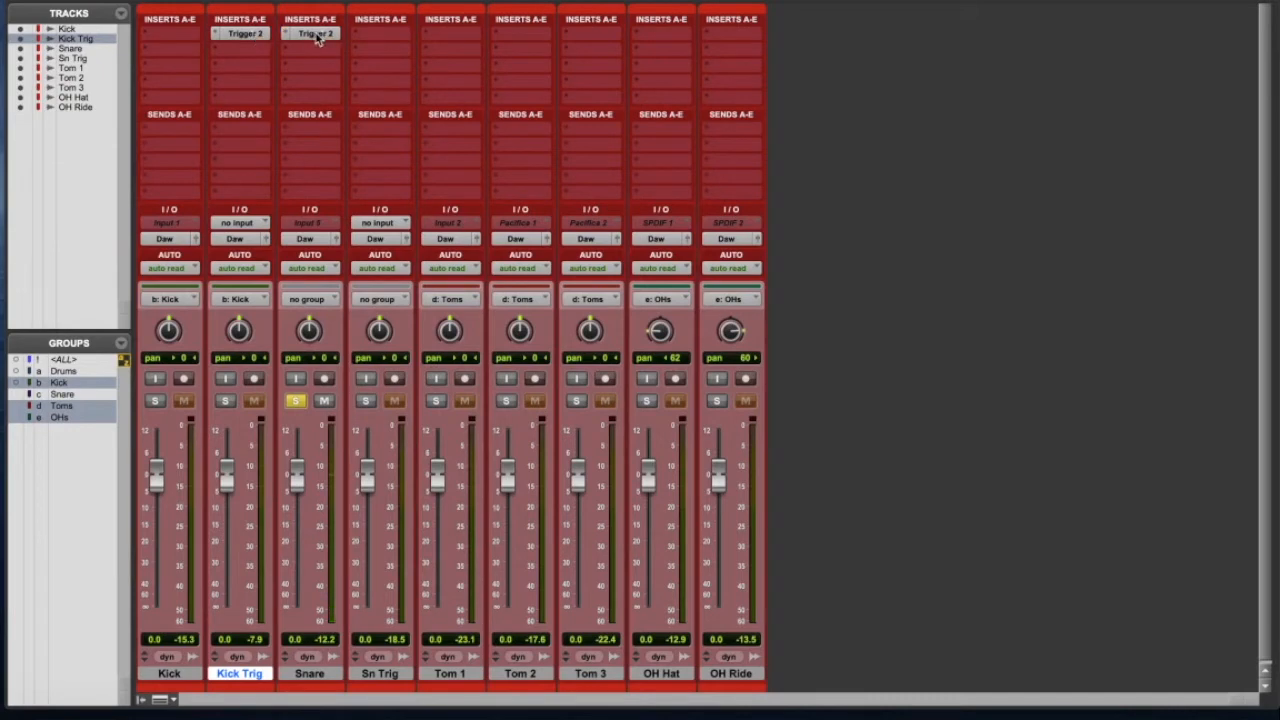
{"action": "left_click", "coordinate": [317, 35]}
{"action": "left_click", "coordinate": [495, 148]}
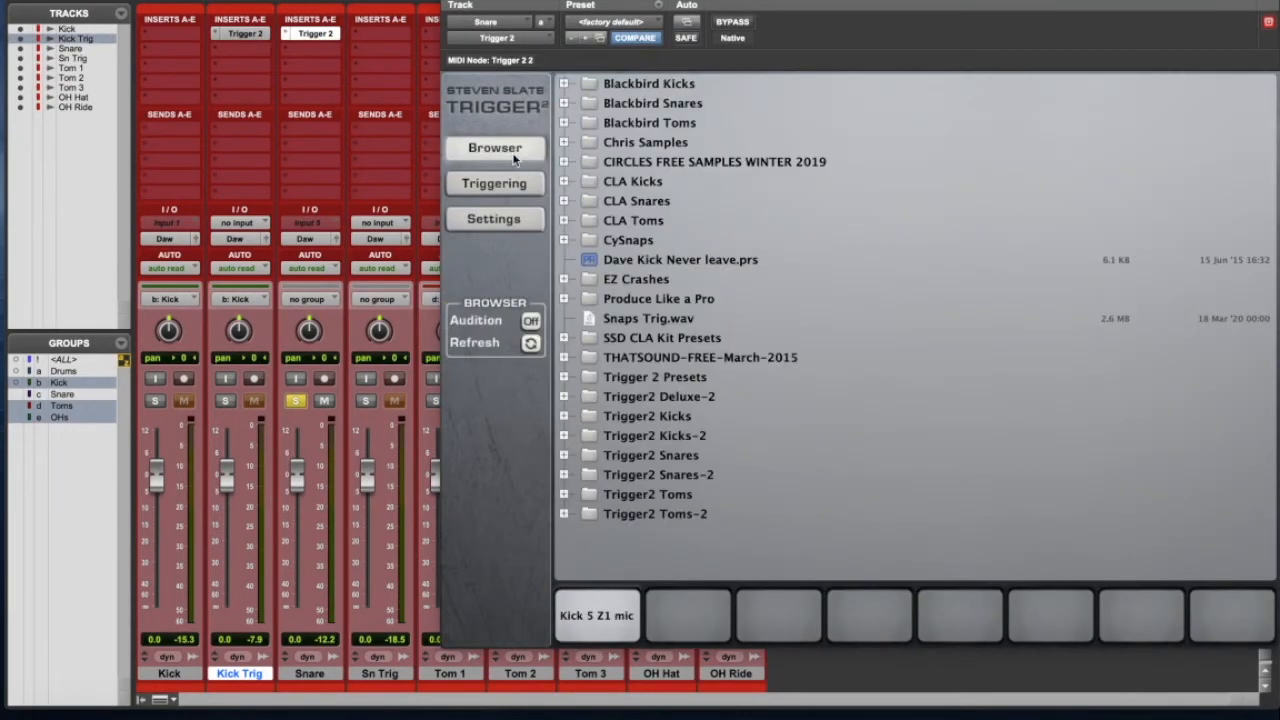
{"action": "double_click", "coordinate": [690, 456]}
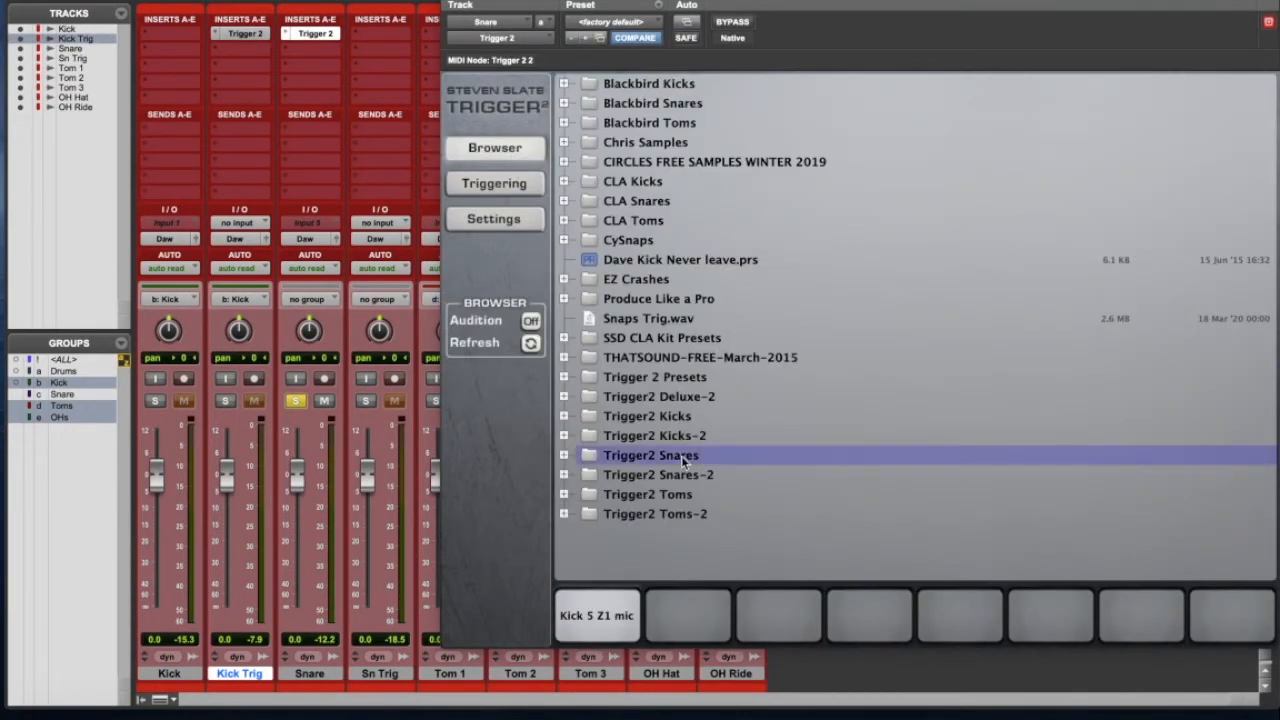
{"action": "double_click", "coordinate": [659, 495]}
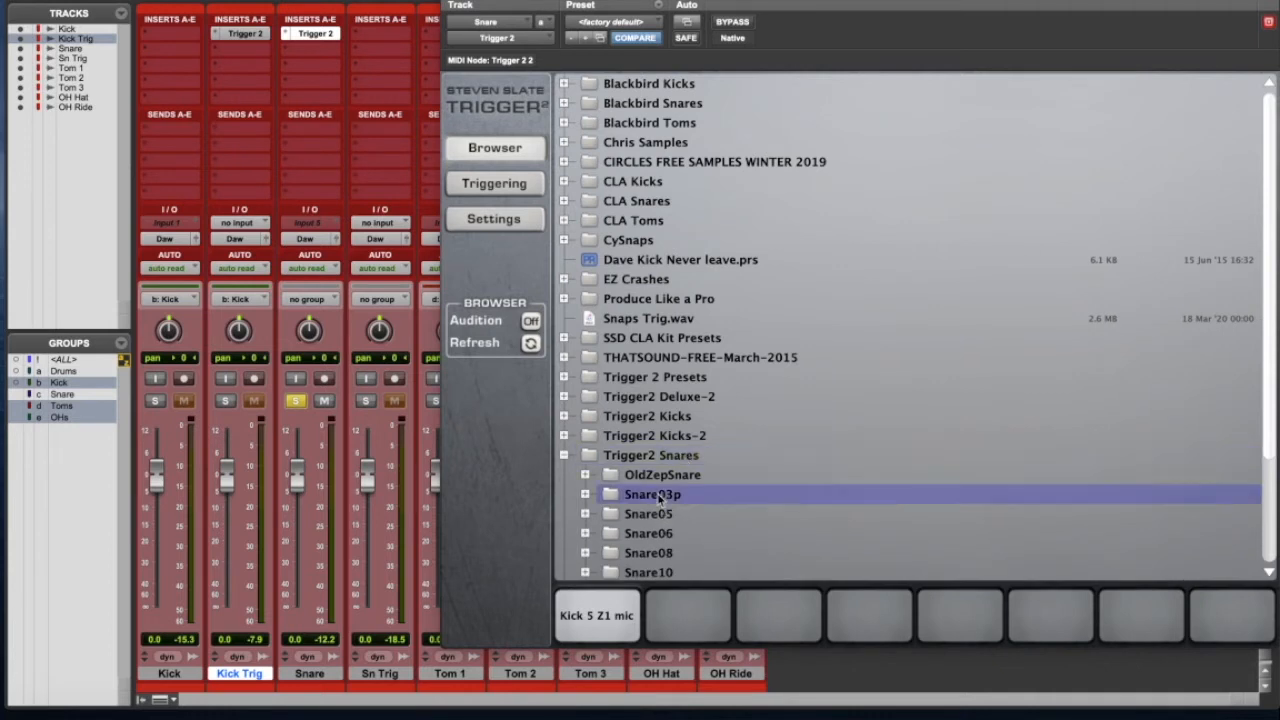
{"action": "left_click_drag", "start_coordinate": [700, 553], "coordinate": [555, 610]}
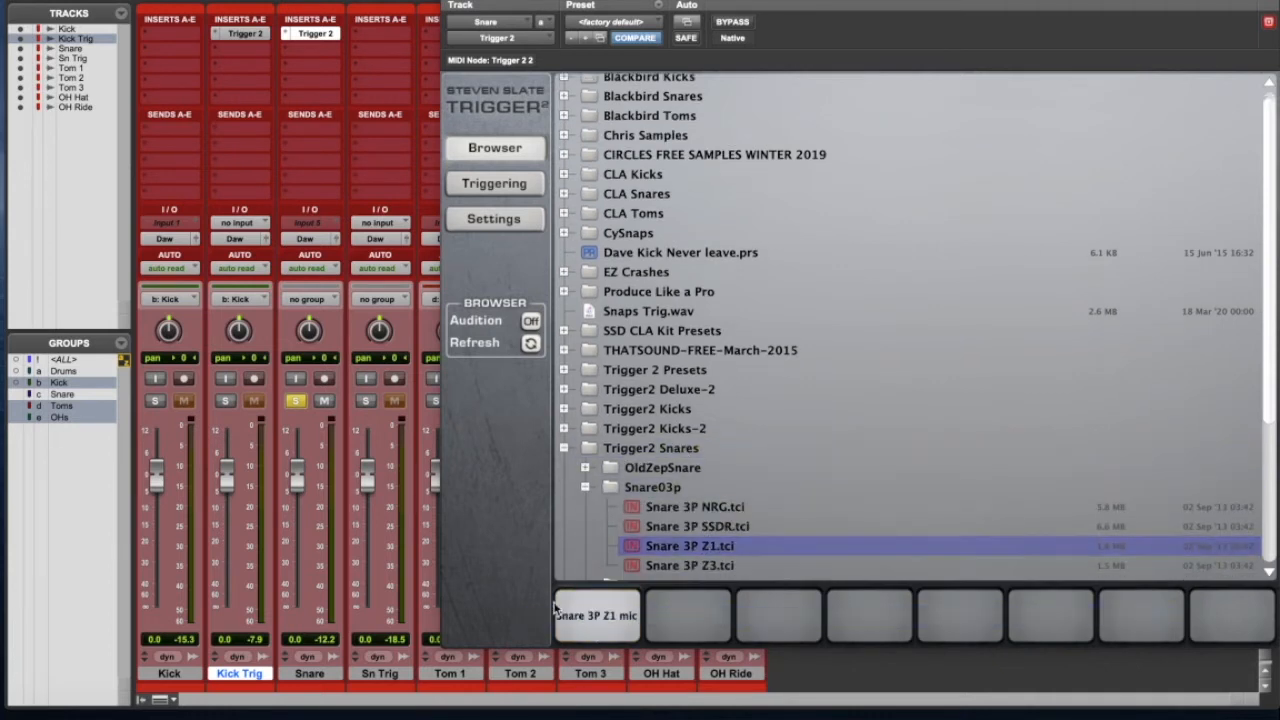
Move the Trigger 2 insert from Snare to Sn Trig and solo Sn Trig instead of Snare.
{"action": "left_click_drag", "start_coordinate": [316, 34], "coordinate": [378, 37]}
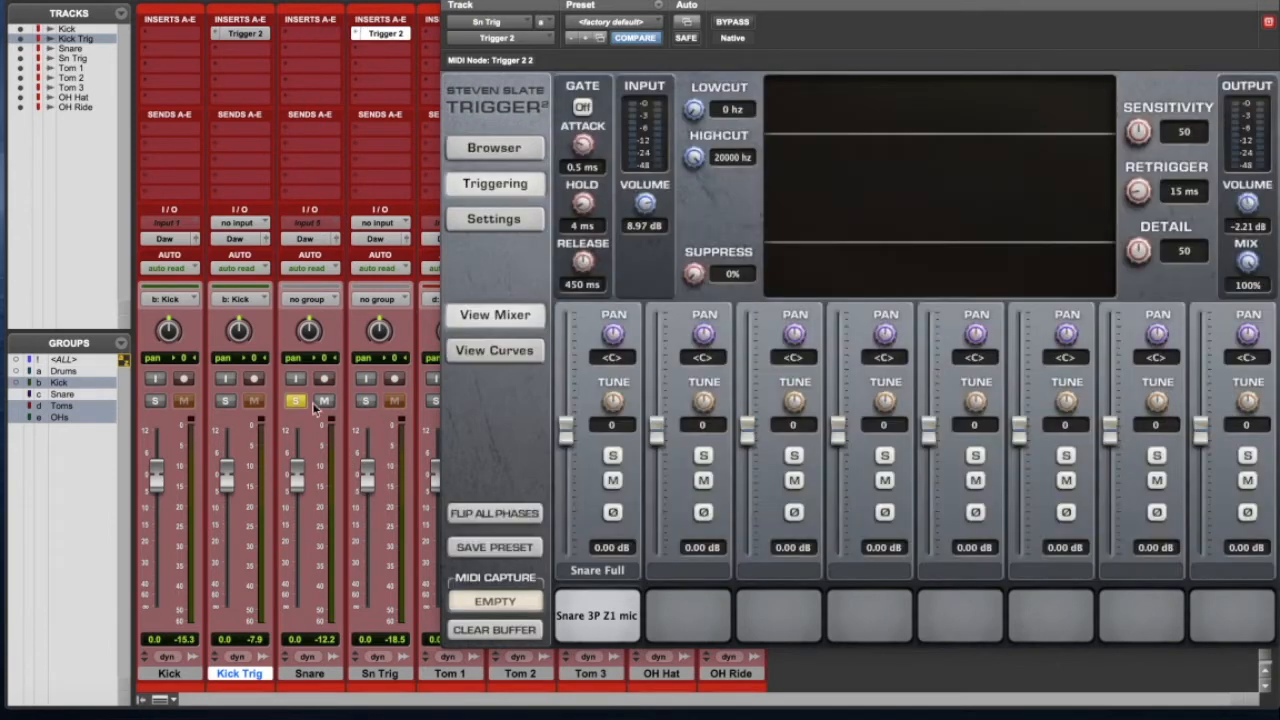
{"action": "left_click", "coordinate": [296, 402]}
{"action": "left_click", "coordinate": [364, 403]}
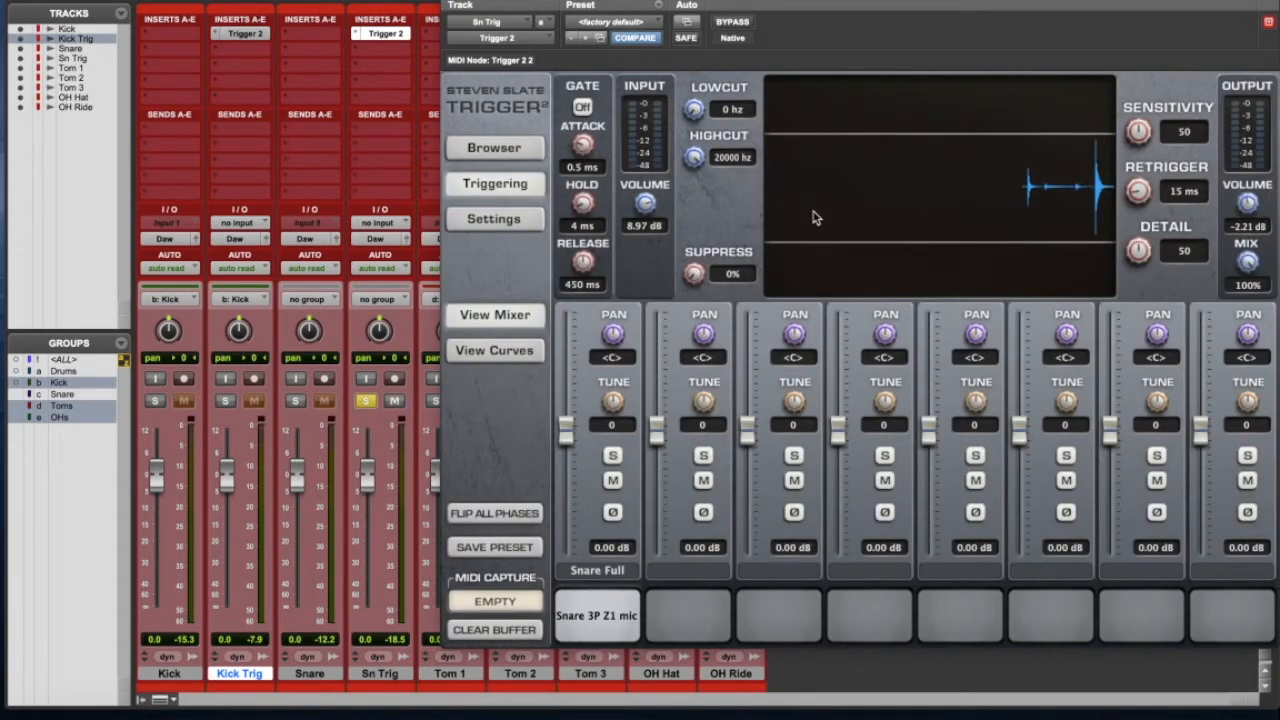
Set Sn Trig's Trigger 2 input volume to 13.82 dB and Detail to 53, and reset its output volume to 0 dB.
{"action": "left_click_drag", "start_coordinate": [647, 203], "coordinate": [651, 178]}
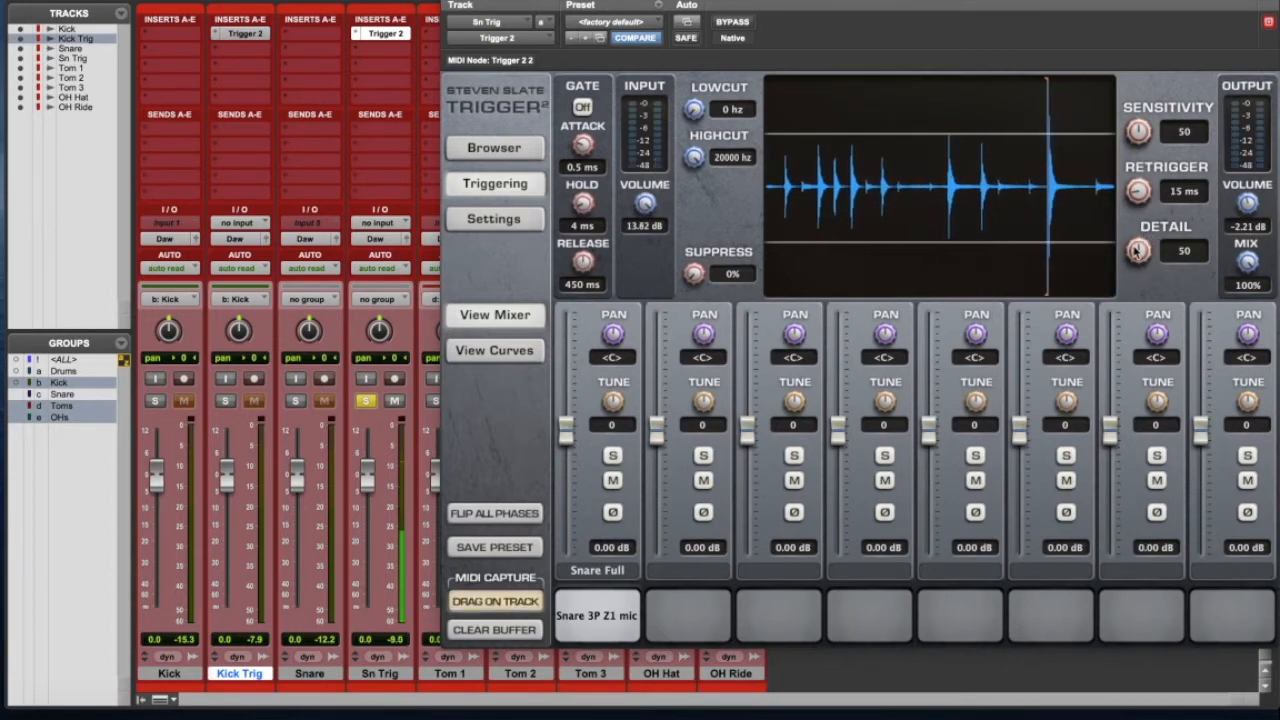
{"action": "left_click_drag", "start_coordinate": [1140, 258], "coordinate": [1143, 253]}
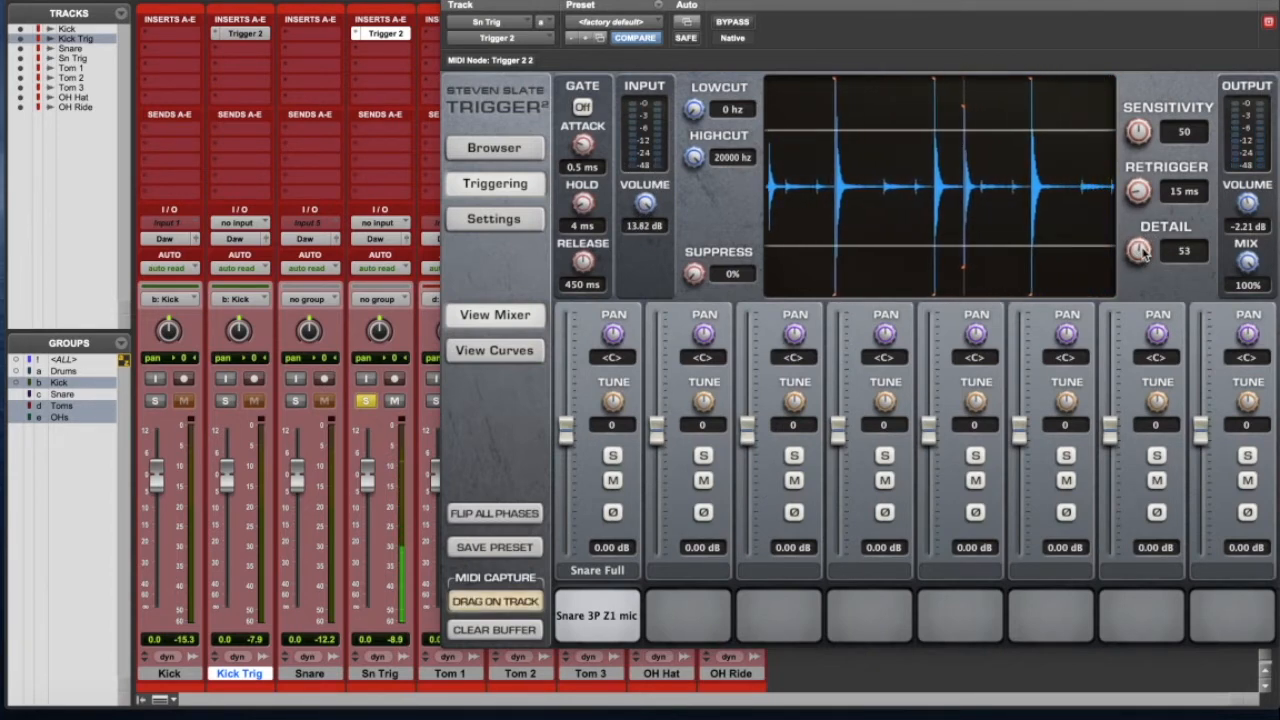
{"action": "left_click", "coordinate": [1247, 203], "text": "alt"}
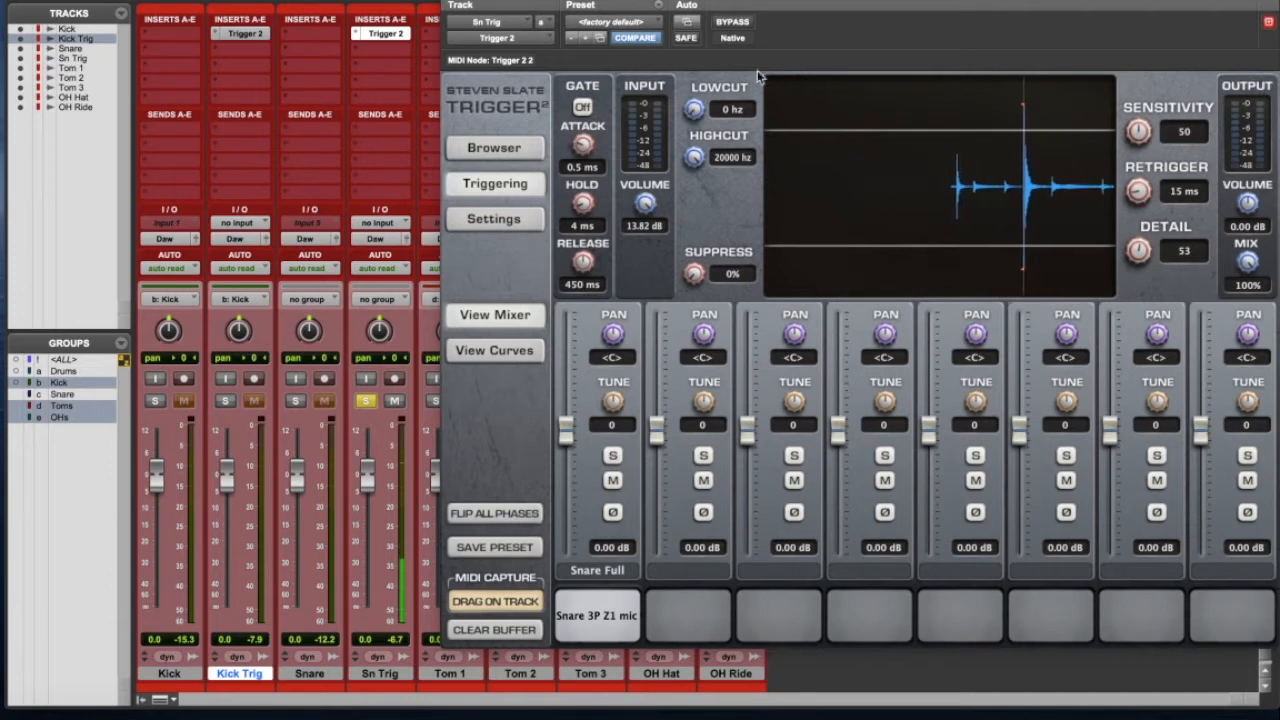
Compare Snare with and without Sn Trig by soloing, keep Snare's fader at 0 dB, and clear all solos.
{"action": "left_click", "coordinate": [296, 401]}
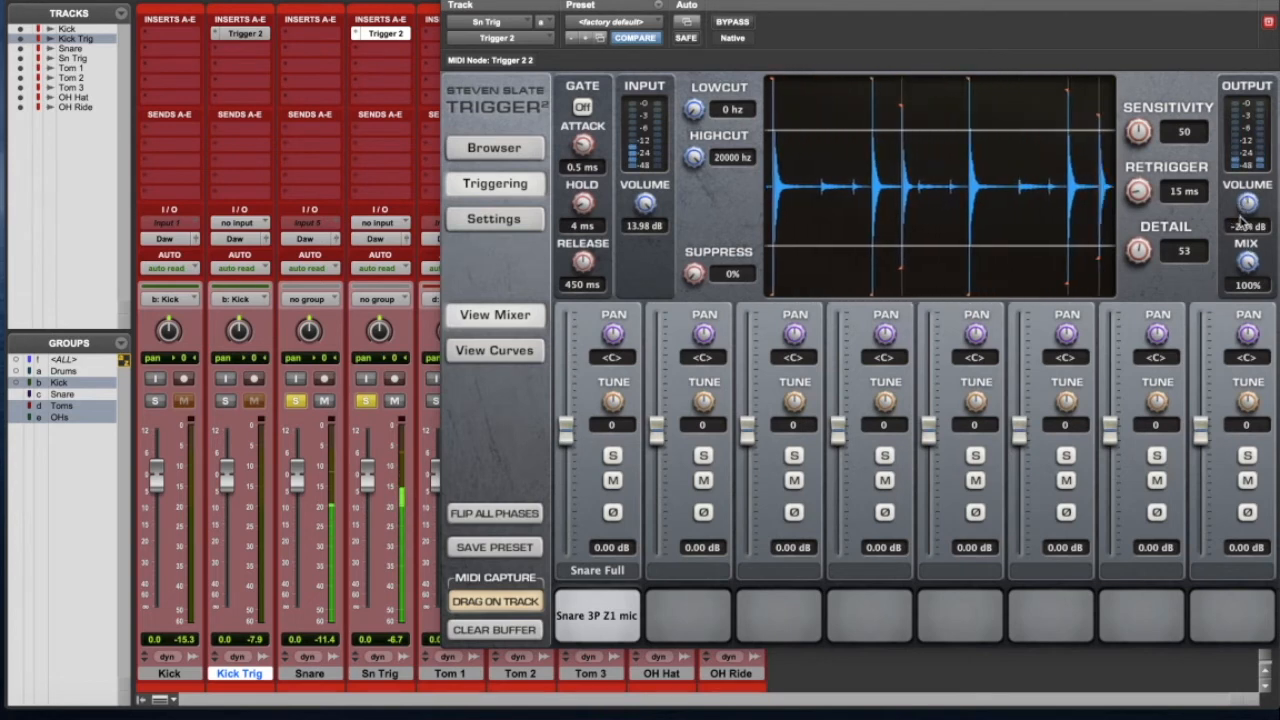
{"action": "left_click", "coordinate": [365, 408]}
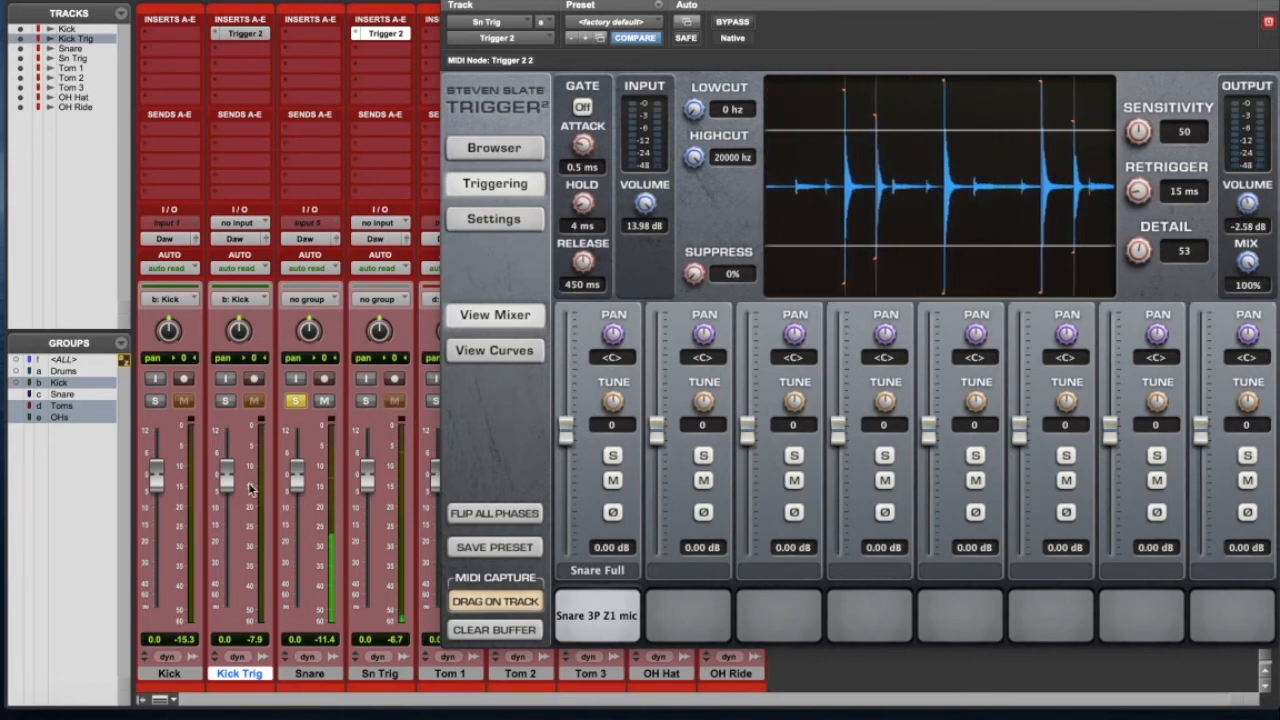
{"action": "left_click_drag", "start_coordinate": [296, 487], "coordinate": [298, 478]}
{"action": "left_click", "coordinate": [298, 476], "text": "alt"}
{"action": "key", "text": "super+w"}
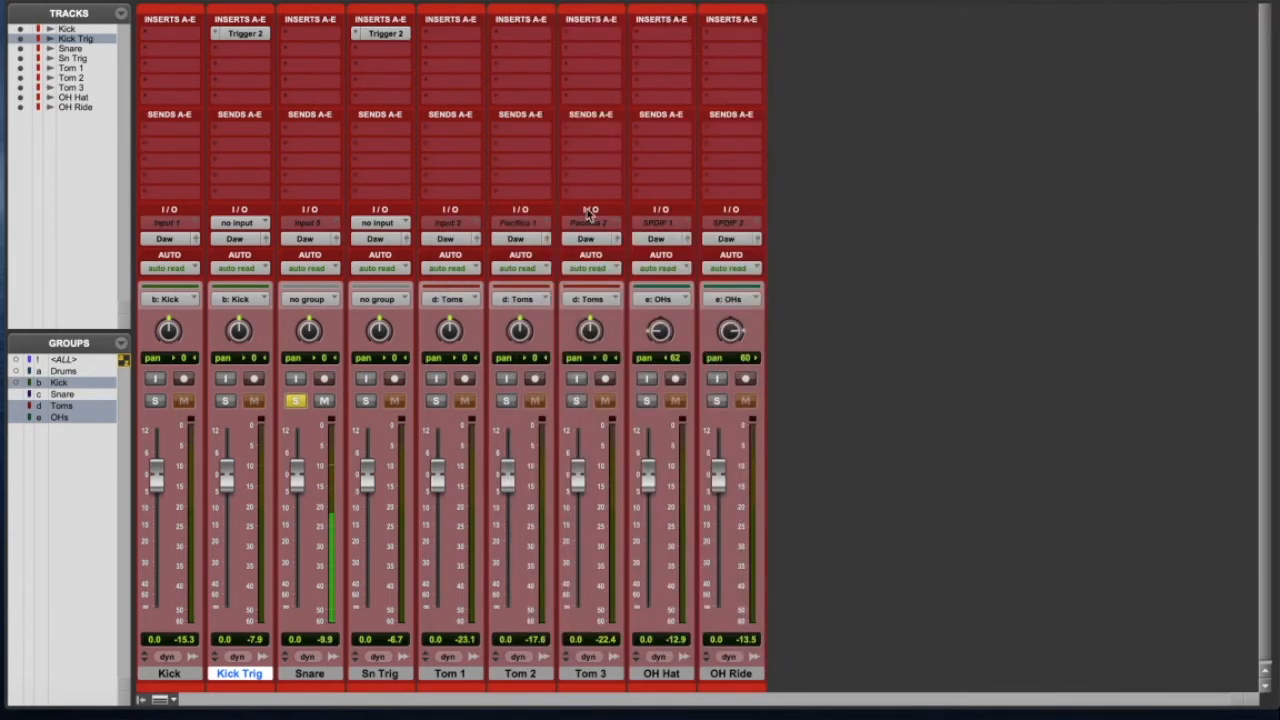
{"action": "left_click", "coordinate": [366, 403], "text": "alt"}
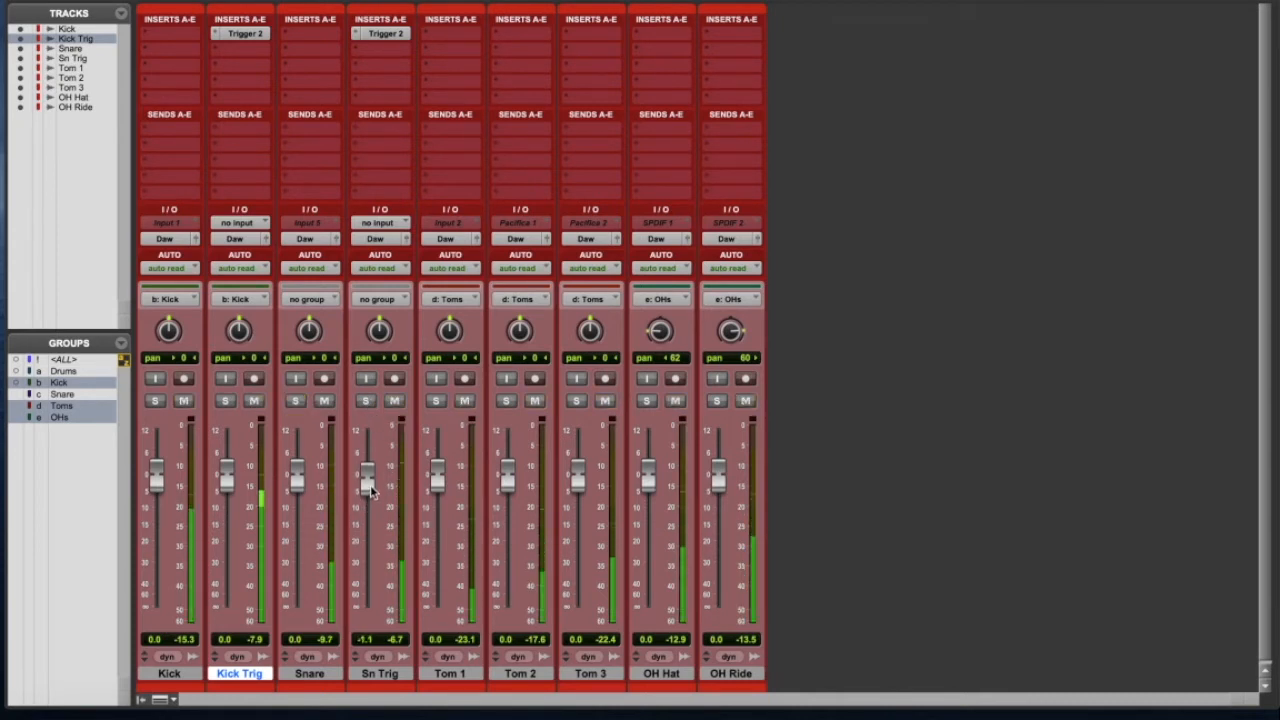
Load Snare 3P NRG.tci from Trigger2 Snares > Snare03p into the second sample slot of Sn Trig's Trigger 2.
{"action": "left_click", "coordinate": [380, 35]}
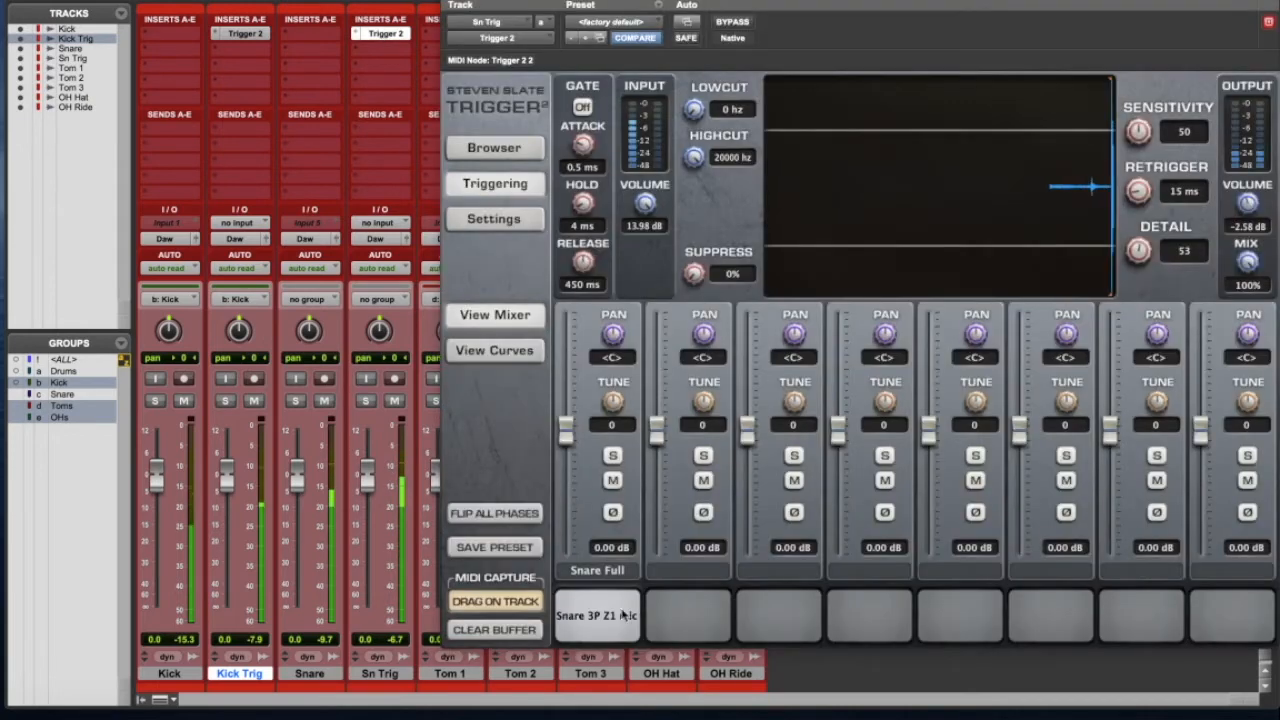
{"action": "left_click", "coordinate": [490, 147]}
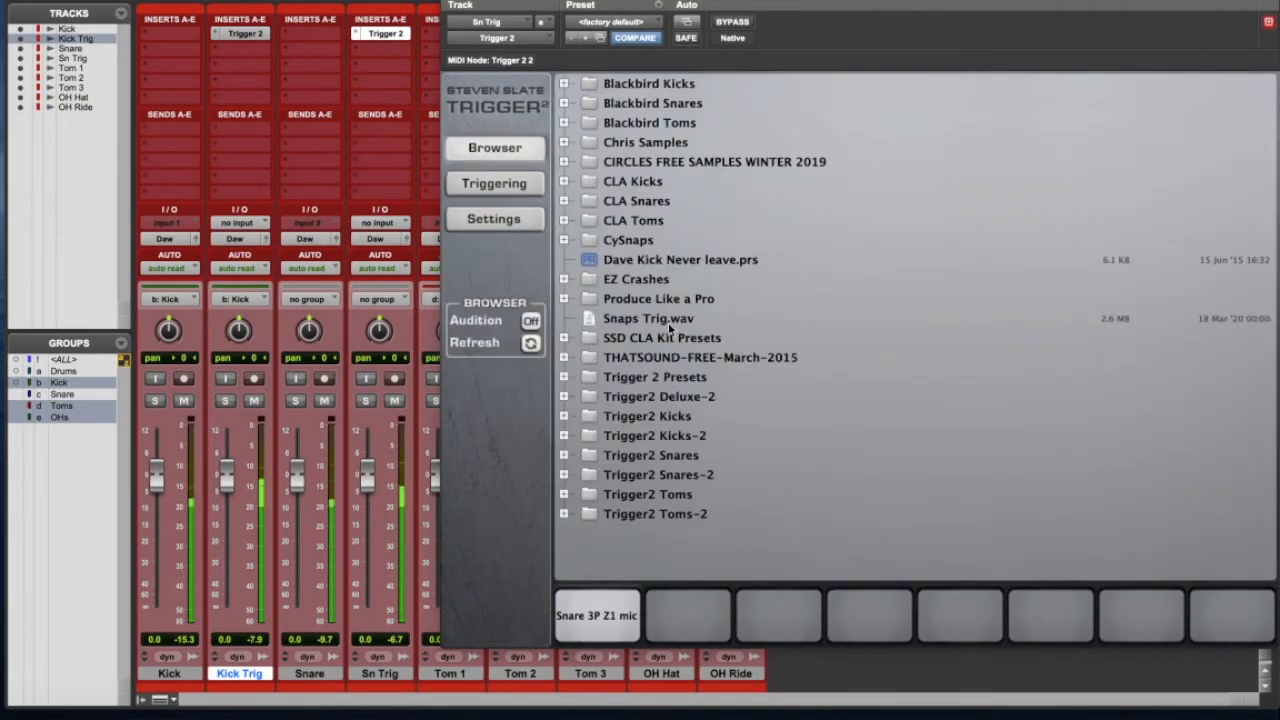
{"action": "left_click", "coordinate": [680, 456]}
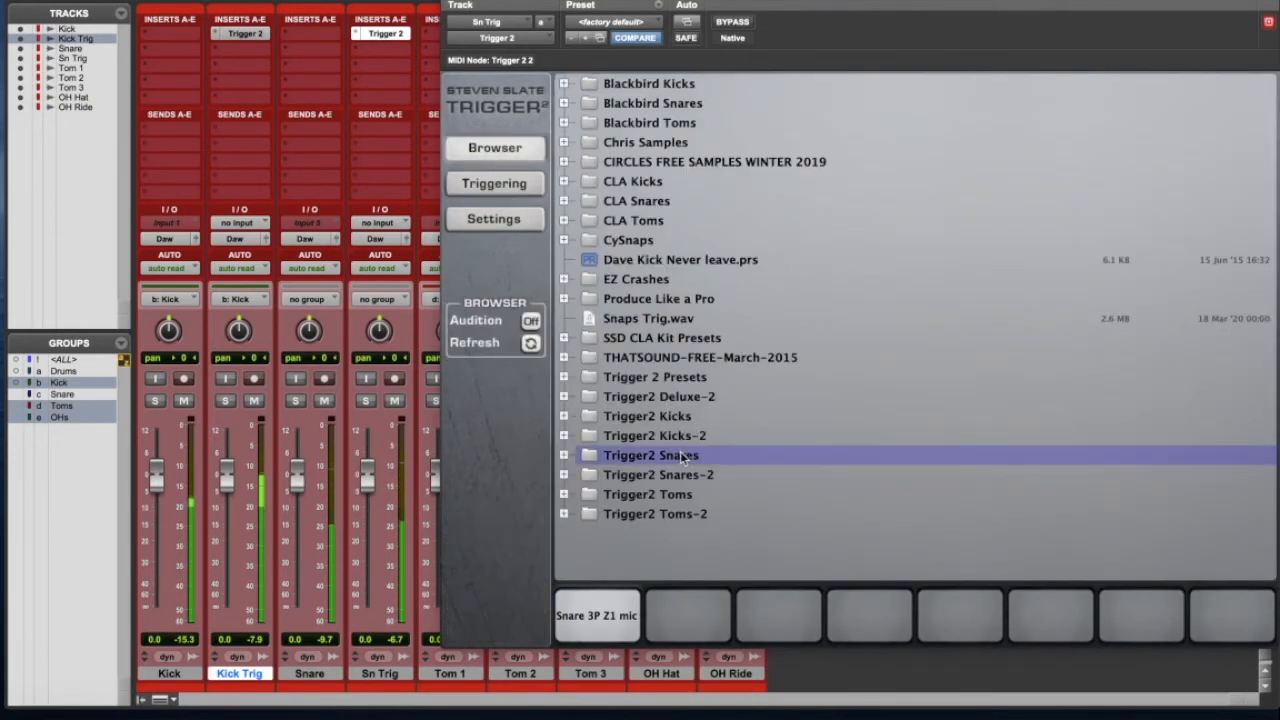
{"action": "double_click", "coordinate": [680, 456]}
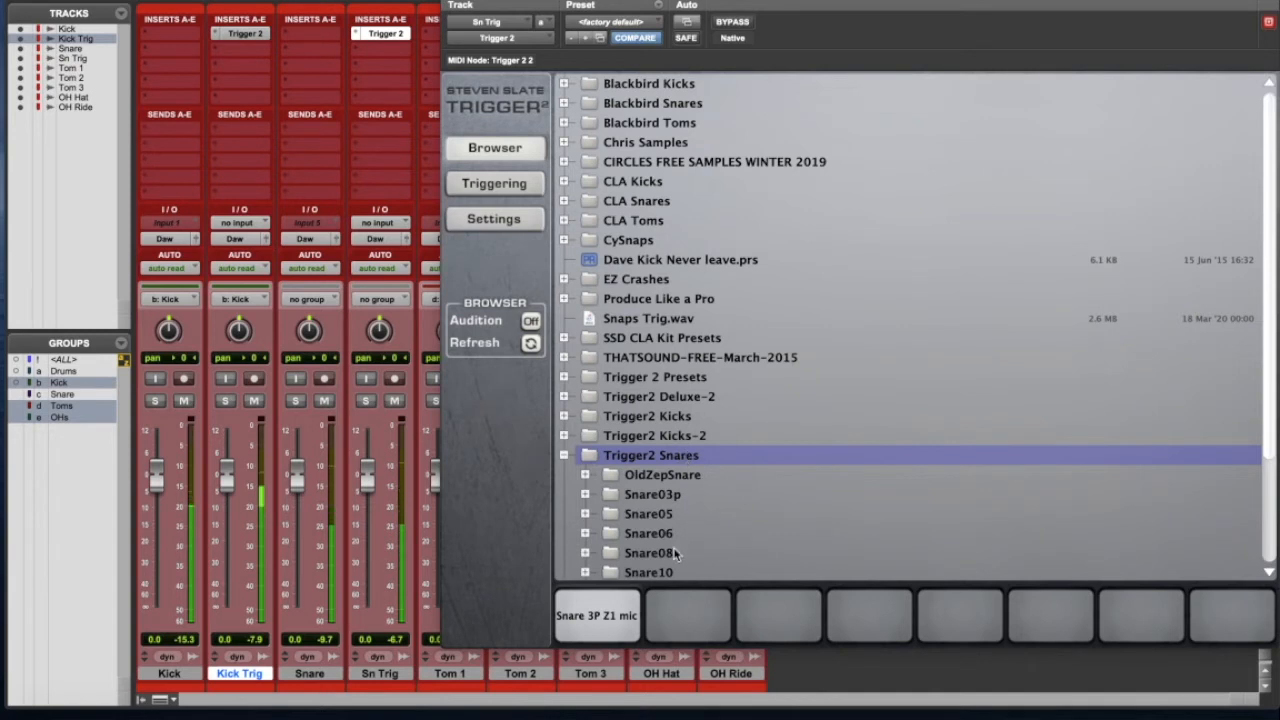
{"action": "double_click", "coordinate": [668, 495]}
{"action": "scroll", "coordinate": [729, 530], "scroll_direction": "down", "scroll_amount": 3}
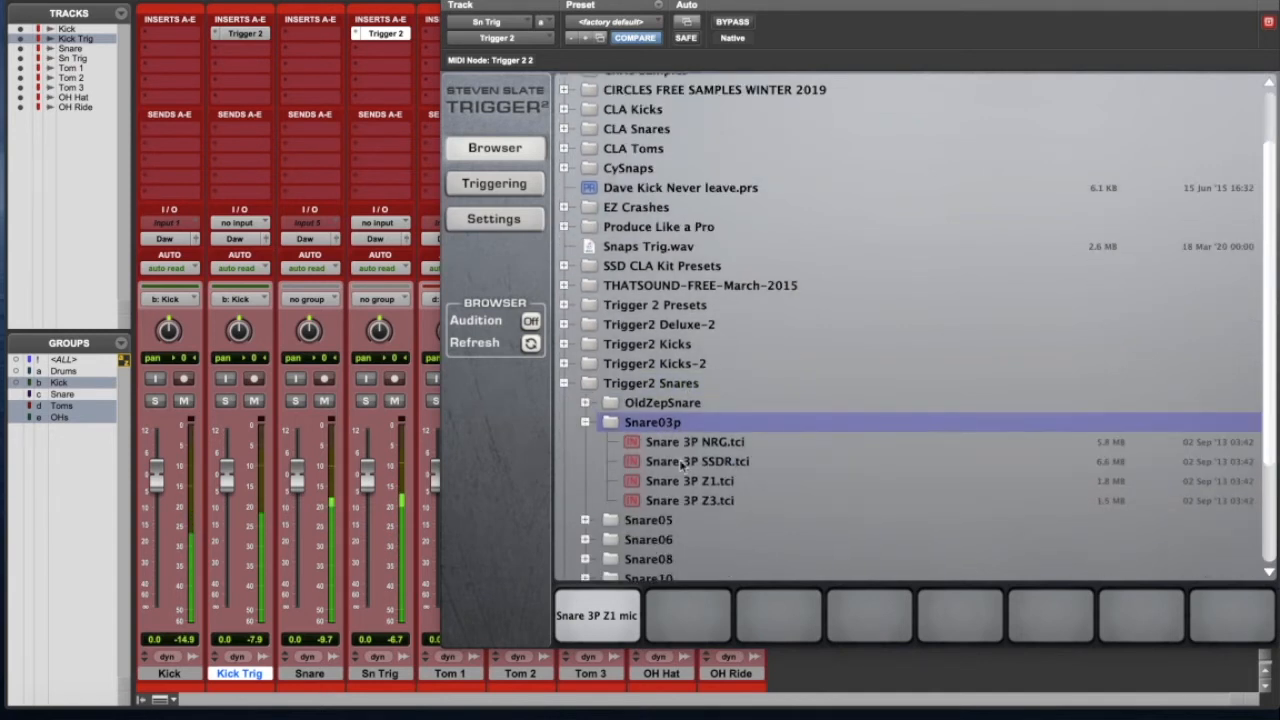
{"action": "left_click_drag", "start_coordinate": [708, 440], "coordinate": [716, 624]}
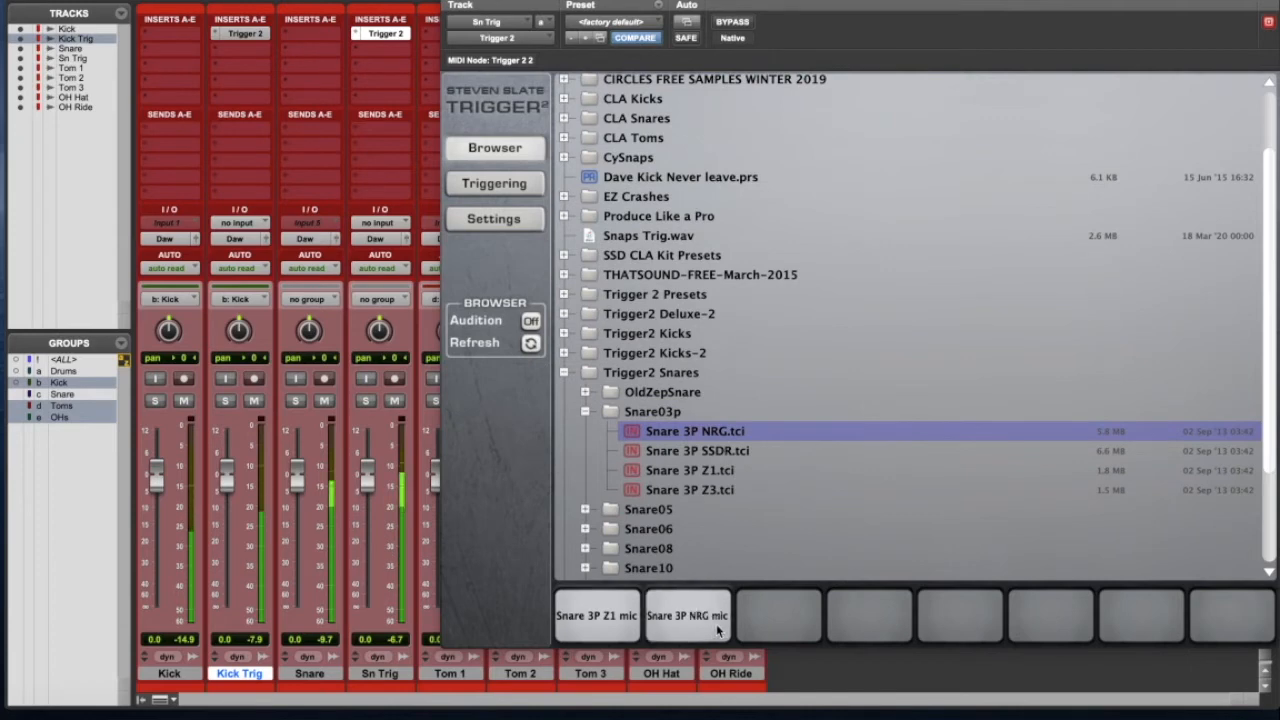
Set the Snare 3P NRG sample's level to -2.76 dB, try flipping all phases, and close Sn Trig's Trigger 2.
{"action": "left_click", "coordinate": [507, 186]}
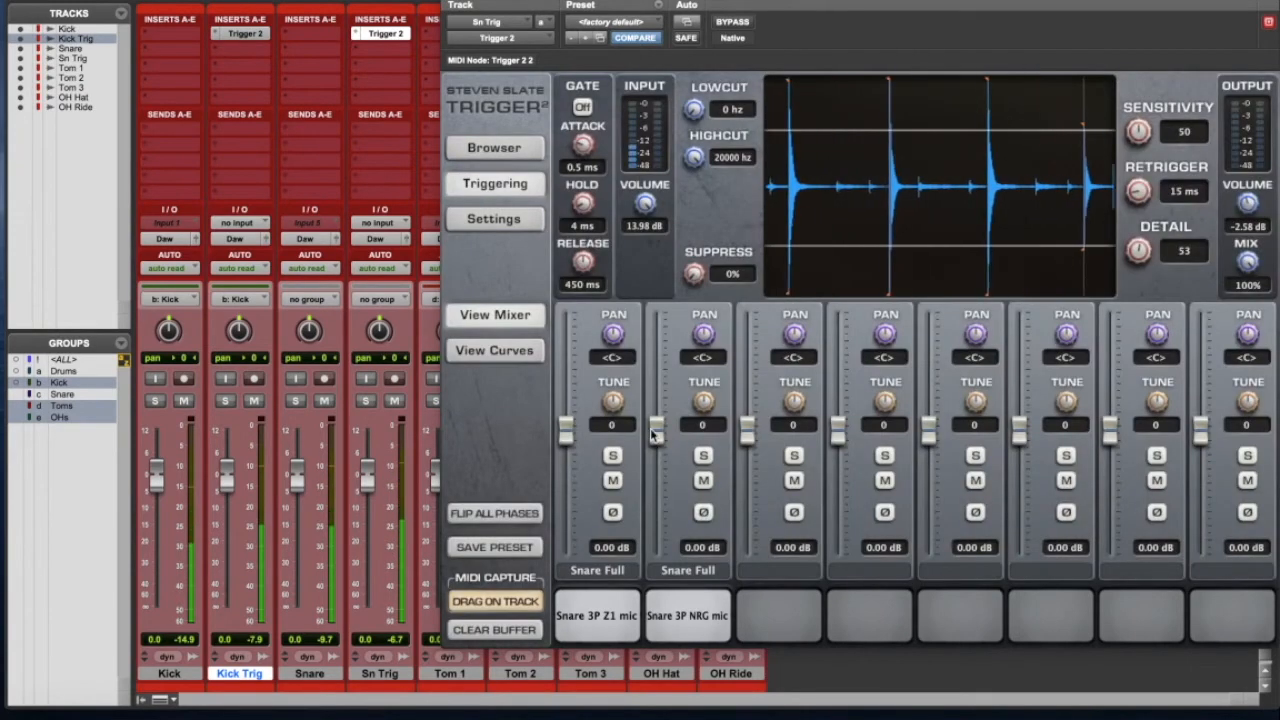
{"action": "left_click_drag", "start_coordinate": [670, 457], "coordinate": [670, 442]}
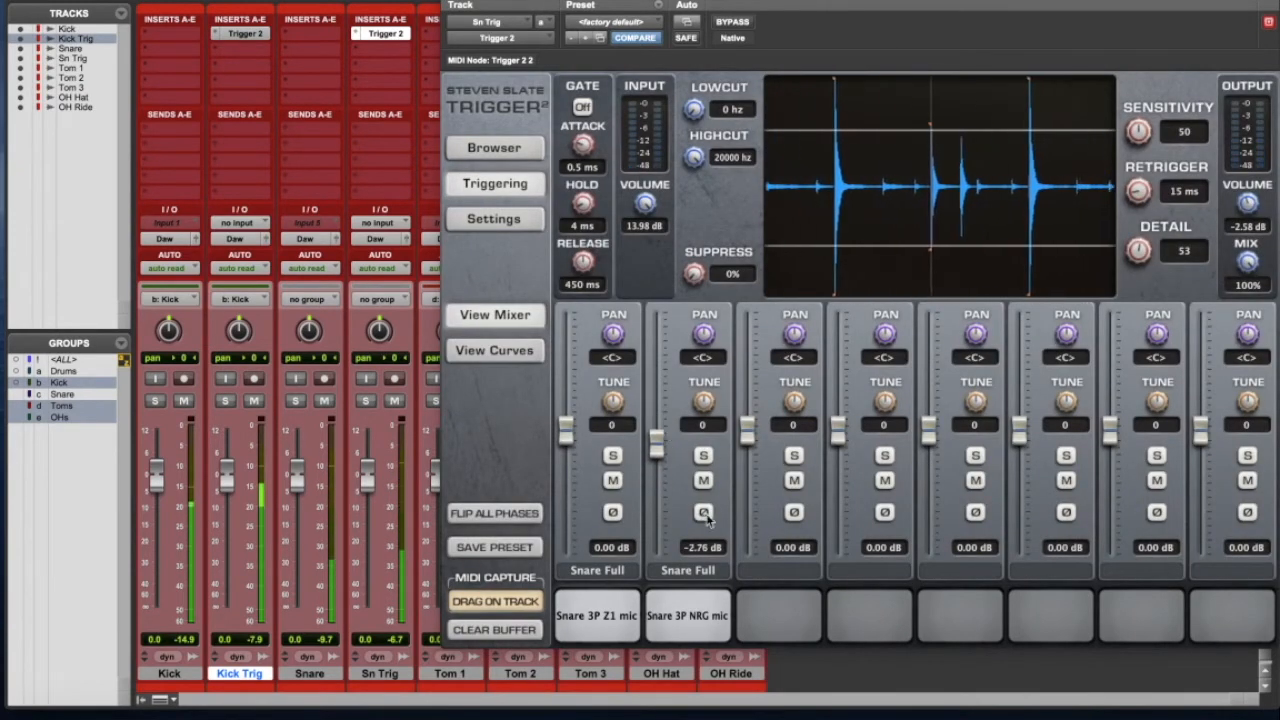
{"action": "left_click", "coordinate": [511, 512]}
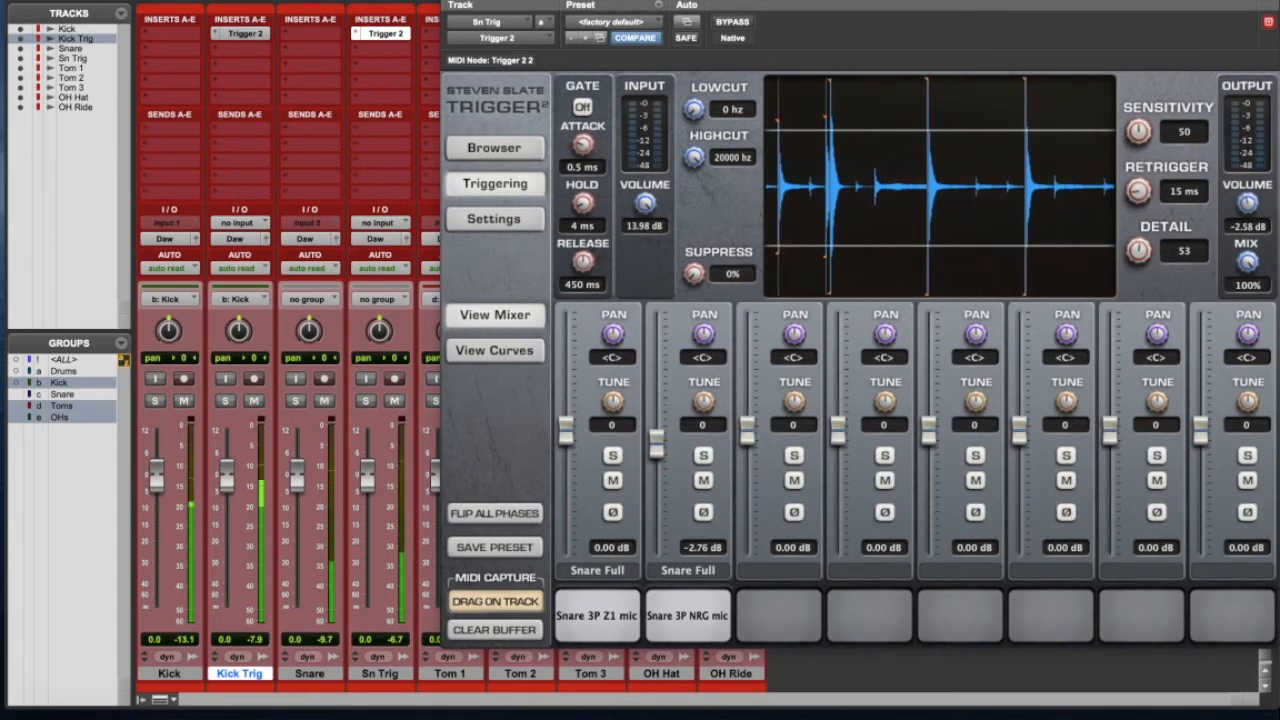
{"action": "left_click", "coordinate": [385, 33]}
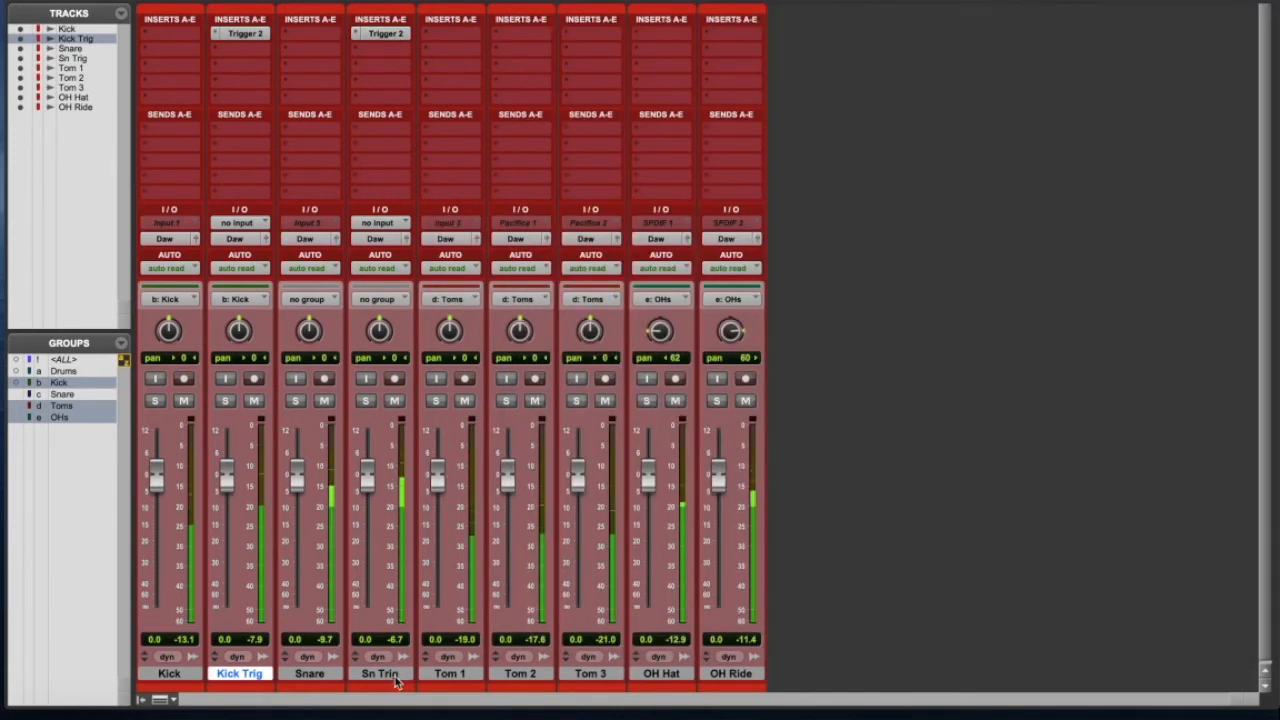
Move Kick Trig beside Sn Trig and create a Mix/Edit group named Trig containing both tracks.
{"action": "left_click_drag", "start_coordinate": [245, 674], "coordinate": [345, 674]}
{"action": "left_click", "coordinate": [380, 674], "text": "shift"}
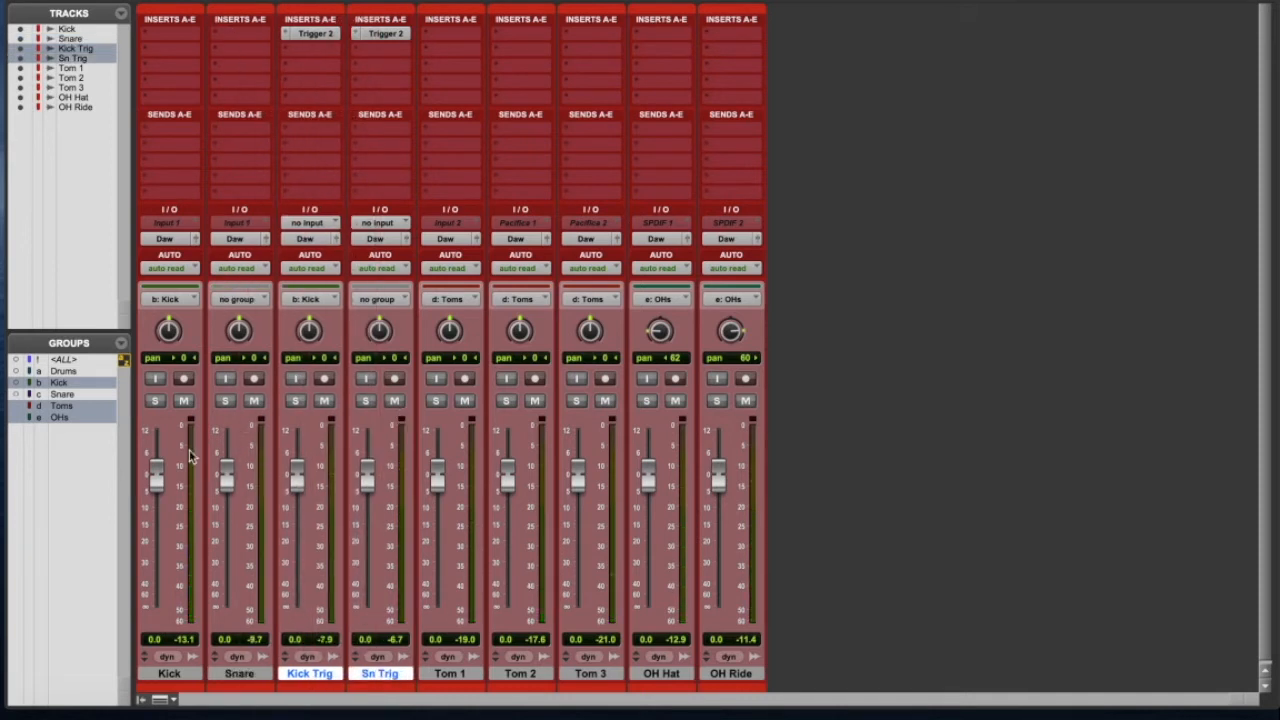
{"action": "key", "text": "super+g"}
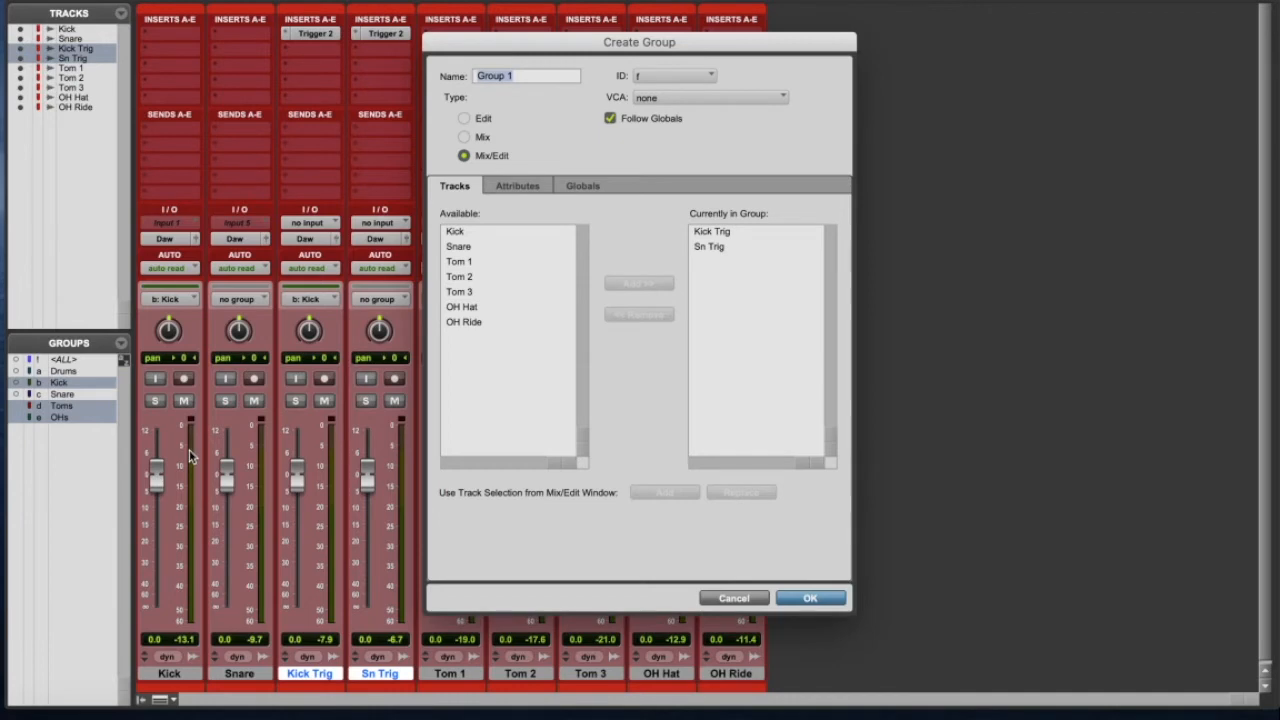
{"action": "type", "text": "Trig"}
{"action": "key", "text": "Return"}
Move Kick Trig and Sn Trig after OH Ride and compare the kit with both trigger tracks muted and unmuted.
{"action": "left_click_drag", "start_coordinate": [318, 674], "coordinate": [762, 662]}
{"action": "left_click", "coordinate": [744, 401]}
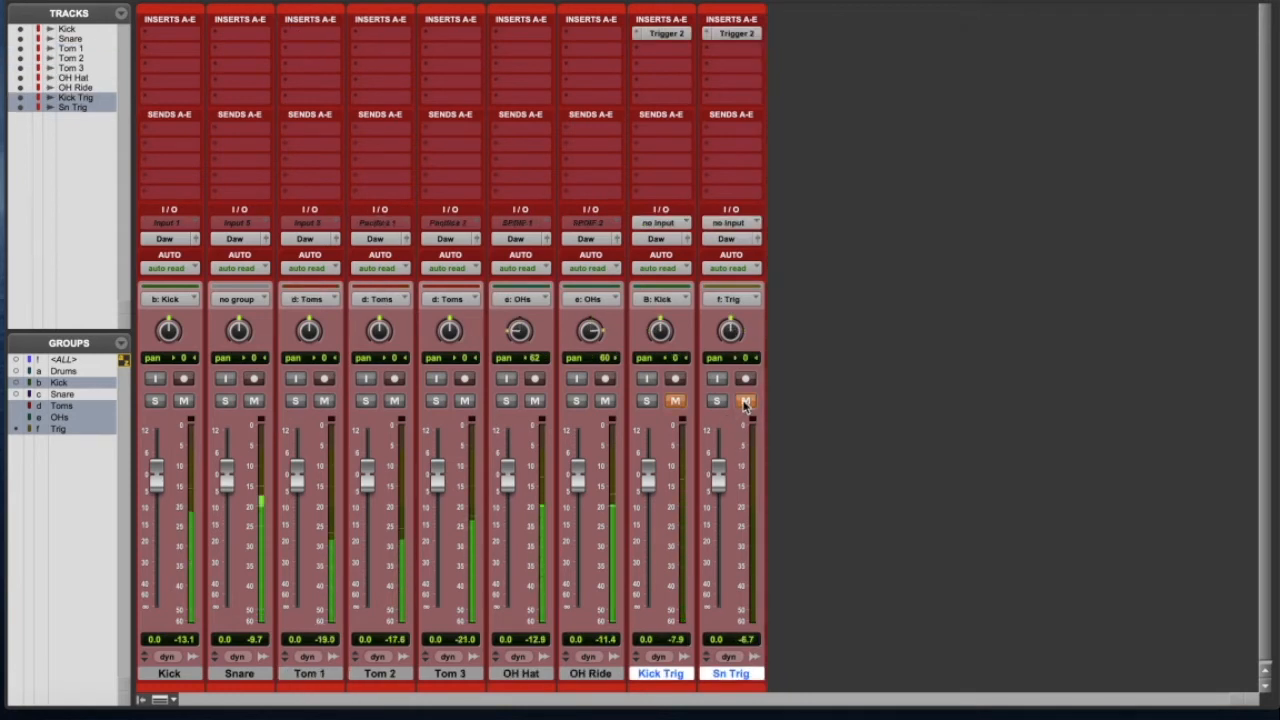
{"action": "left_click", "coordinate": [744, 401]}
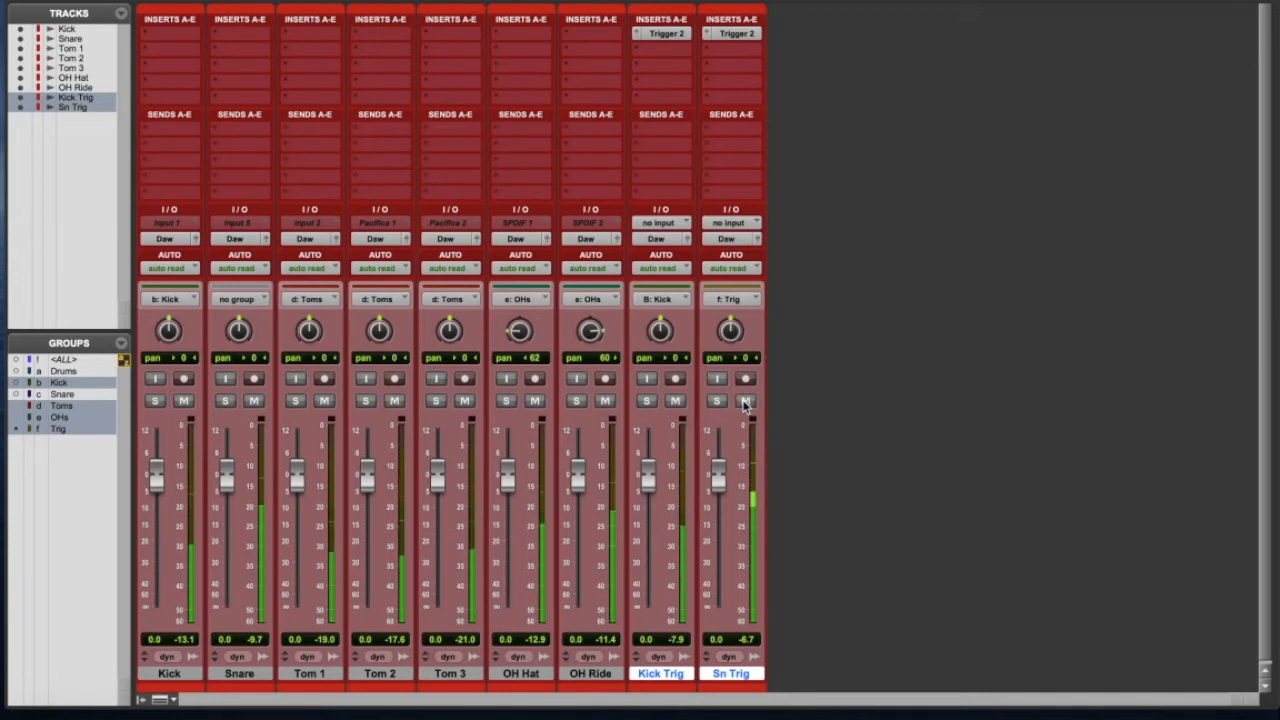
Create one new stereo Master Fader track.
{"action": "key", "text": "super+shift+n"}
{"action": "key", "text": "super+Right"}
{"action": "key", "text": "super+Down"}
{"action": "key", "text": "super+Down"}
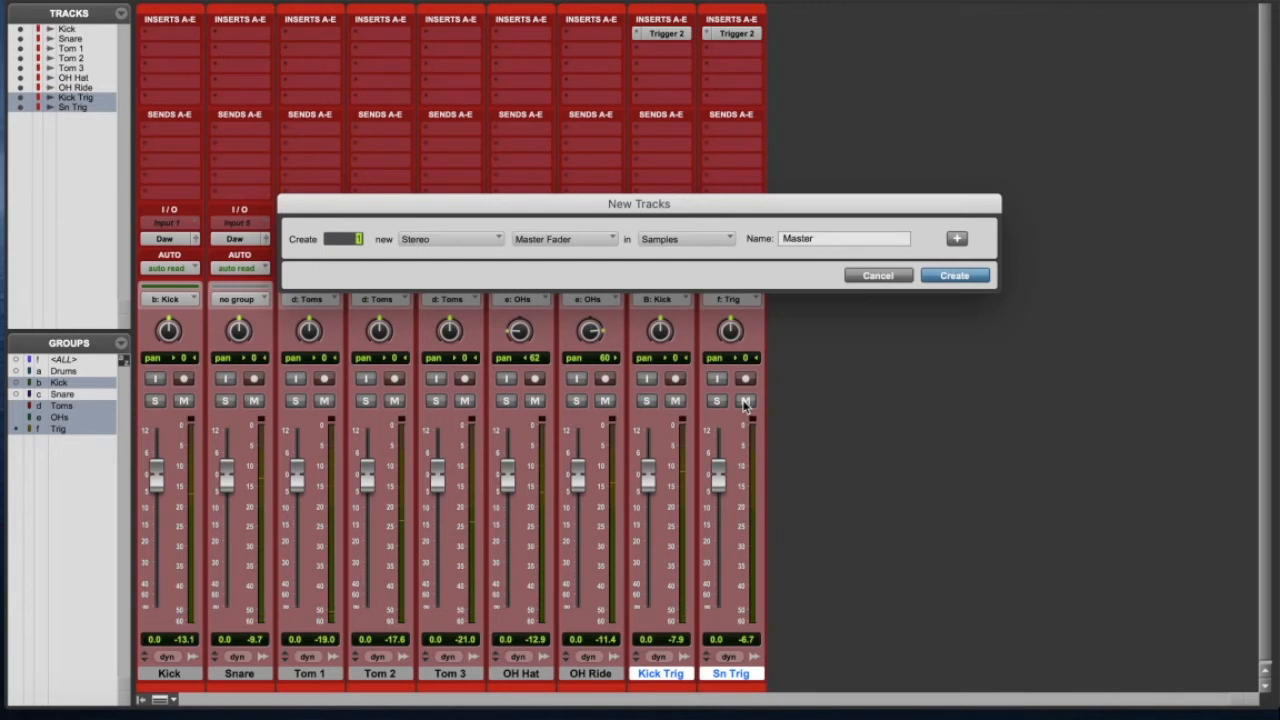
{"action": "key", "text": "Return"}
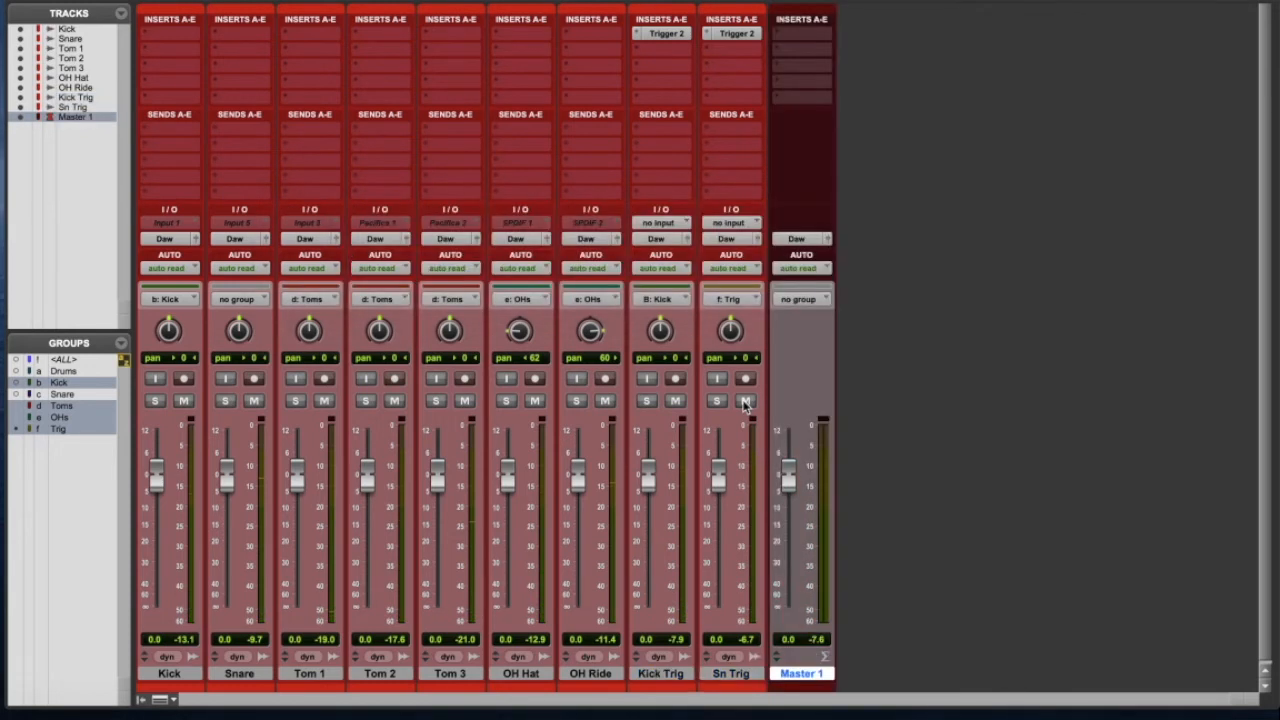
Play the drums and compare the master level with the Trig group muted and unmuted.
{"action": "key", "text": "space"}
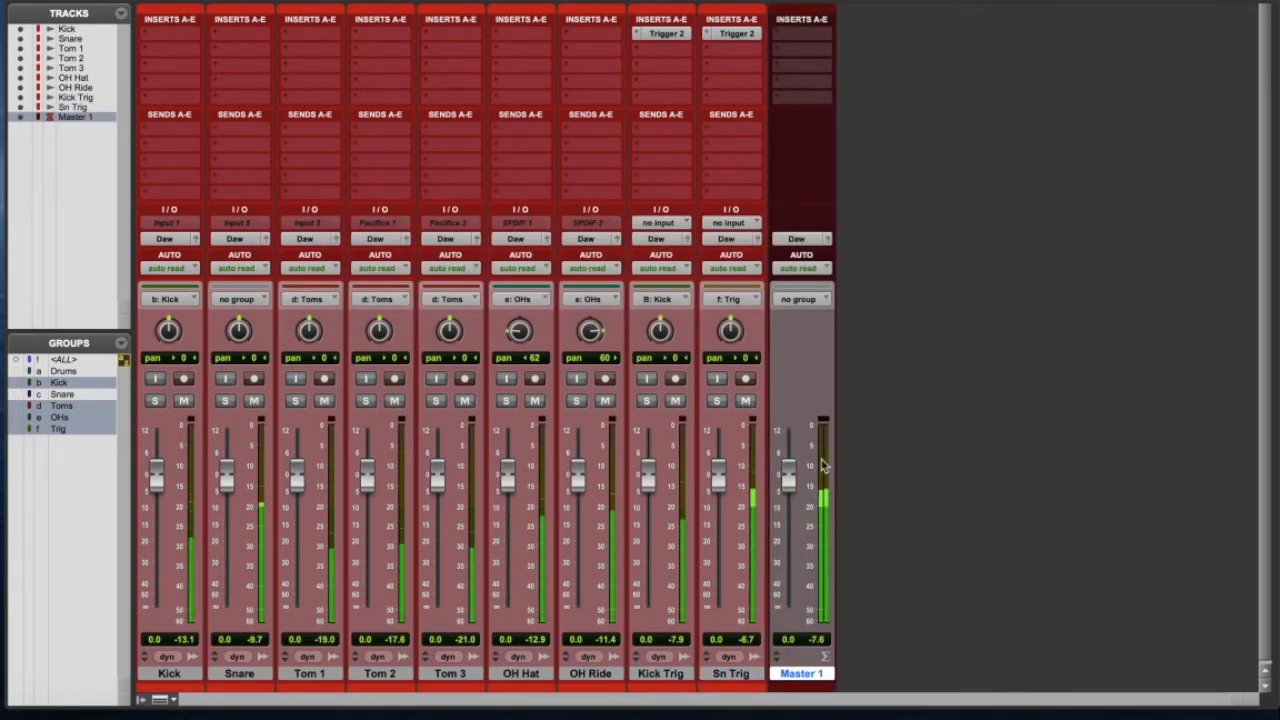
{"action": "left_click", "coordinate": [746, 401]}
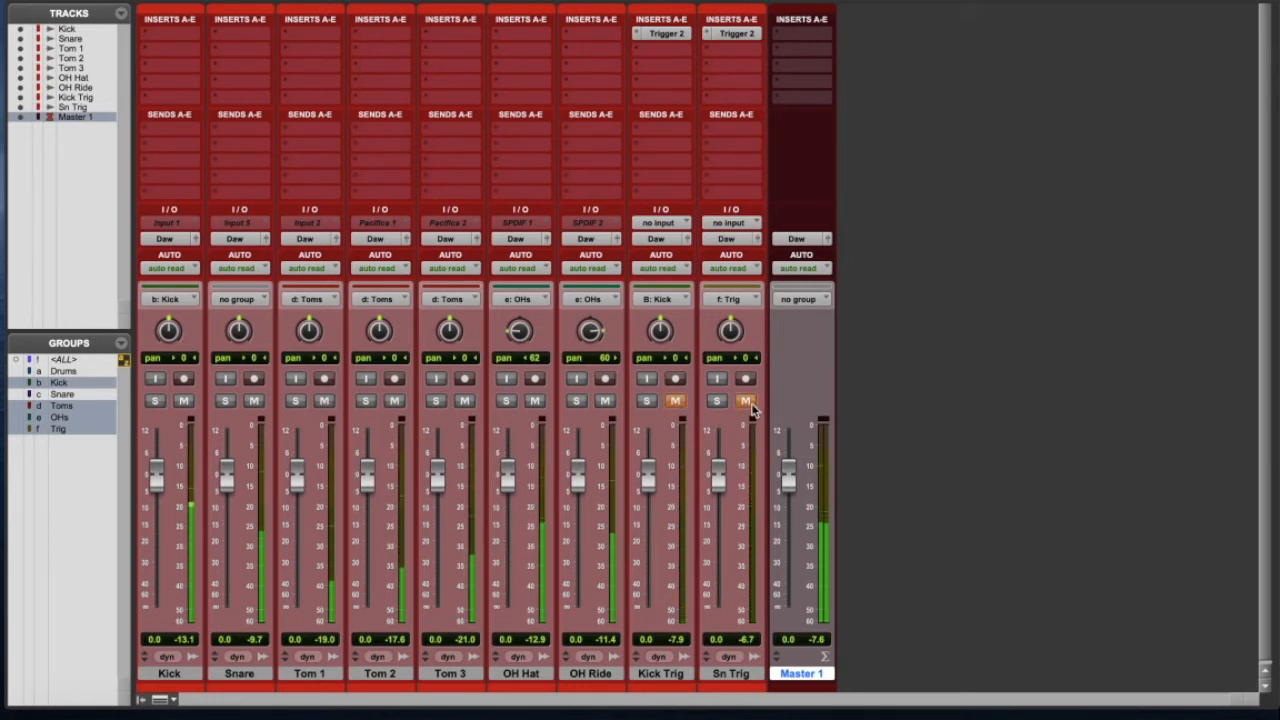
{"action": "left_click", "coordinate": [748, 402]}
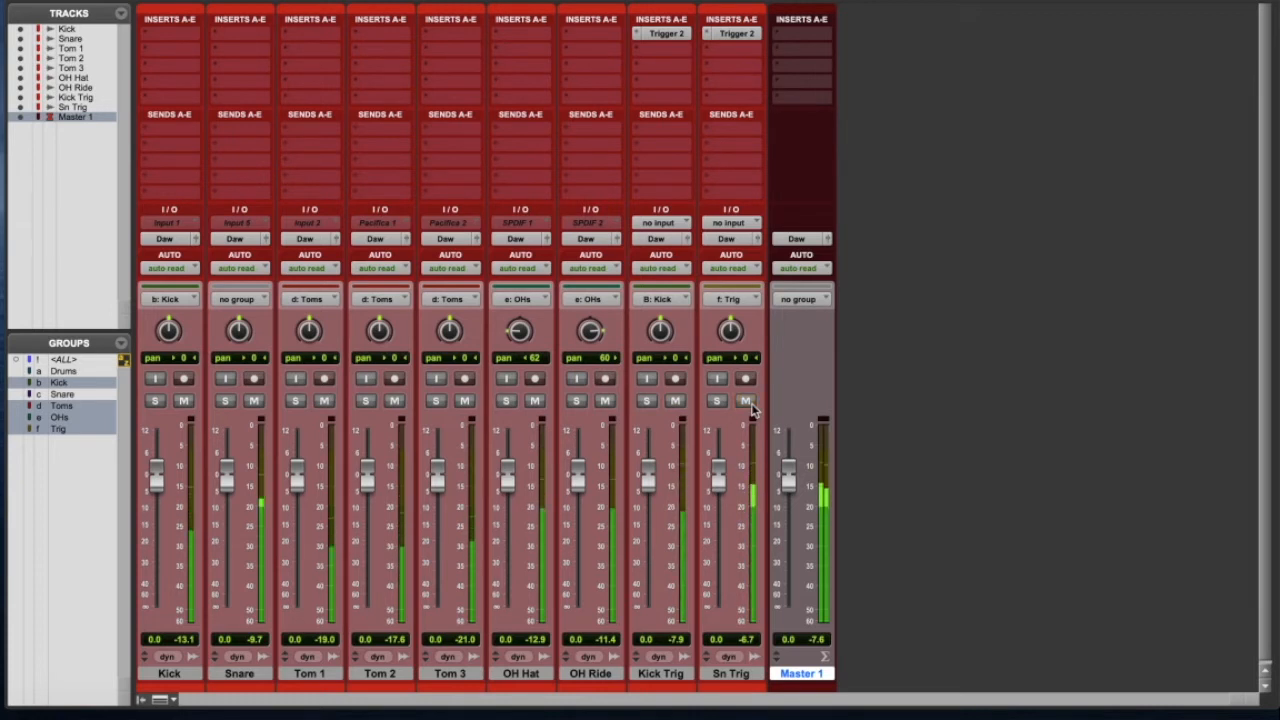
{"action": "key", "text": "space"}
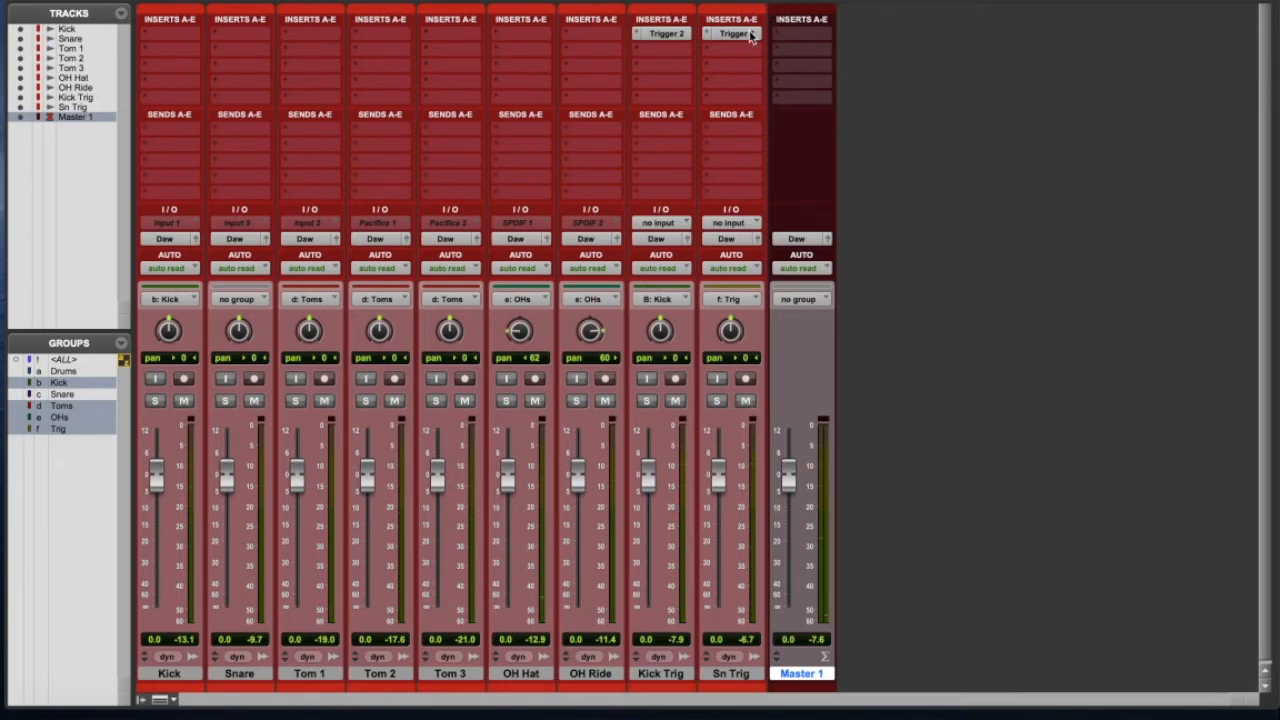
Examine the saved Trigger 2 presets on Sn Trig and the custom samples folder above CIRCLES FREE SAMPLES WINTER 2019 in its browser.
{"action": "left_click", "coordinate": [748, 34]}
{"action": "left_click", "coordinate": [604, 24]}
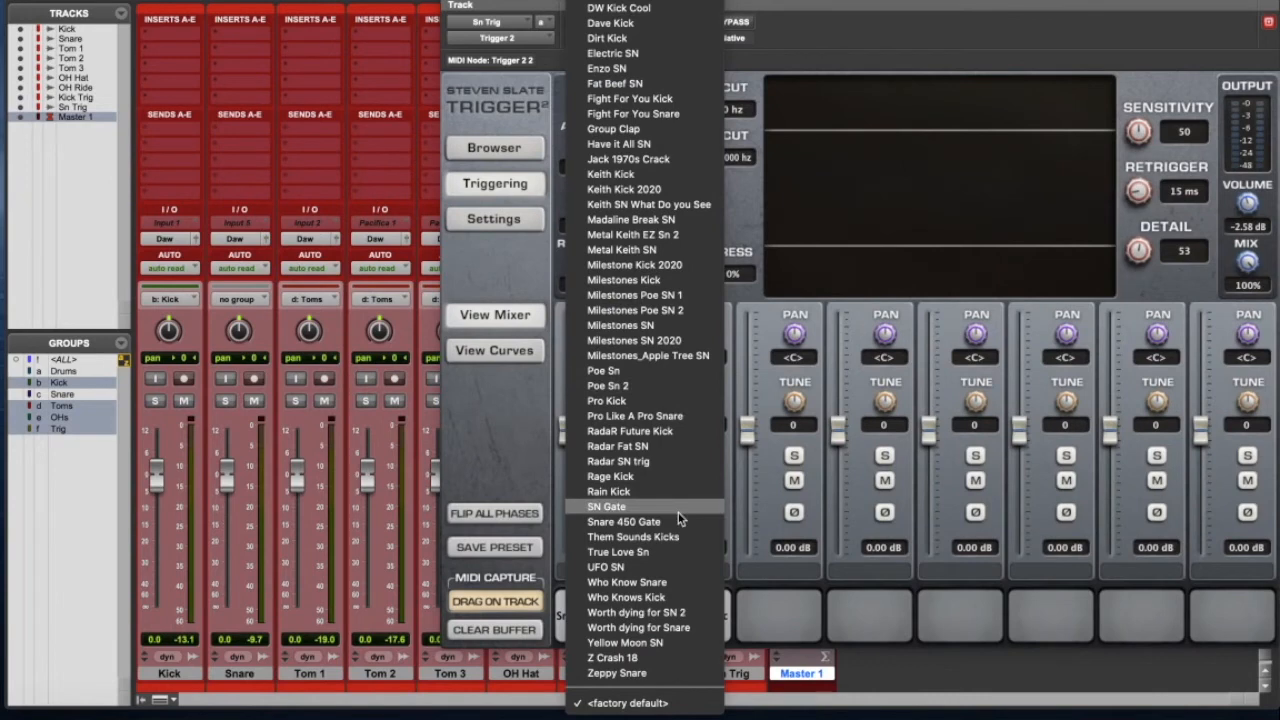
{"action": "left_click", "coordinate": [516, 147]}
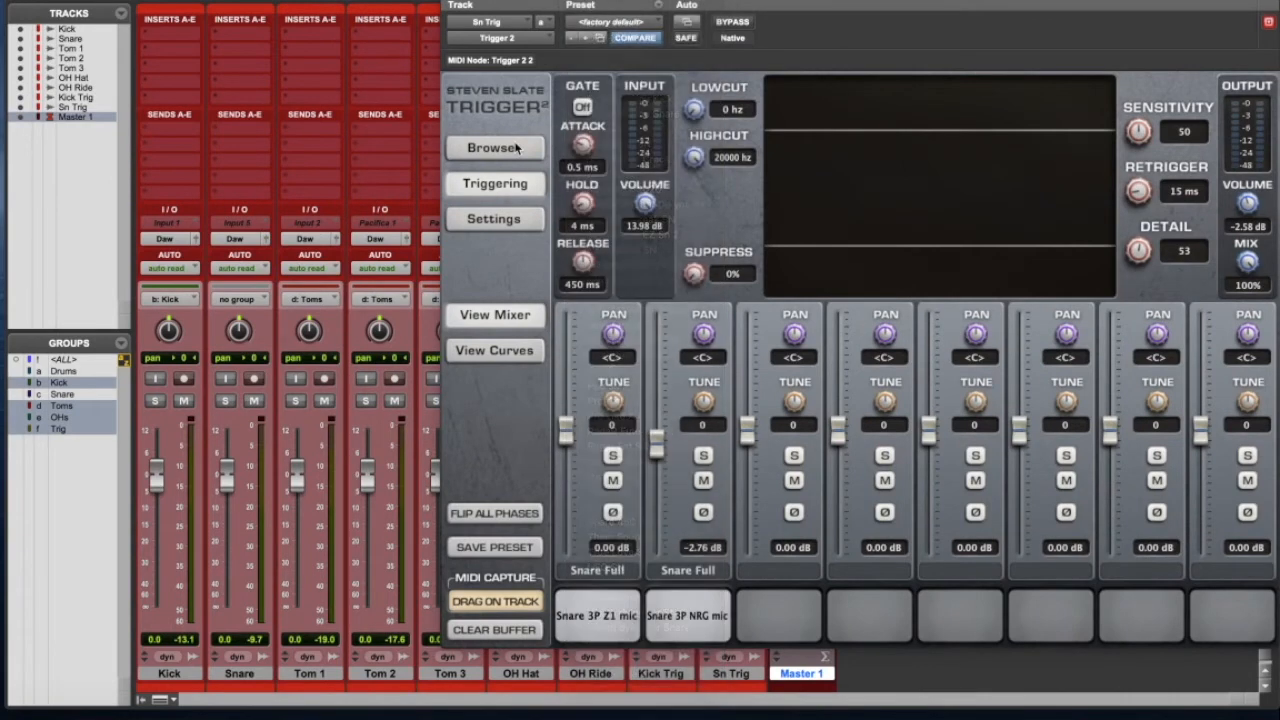
{"action": "left_click", "coordinate": [516, 147]}
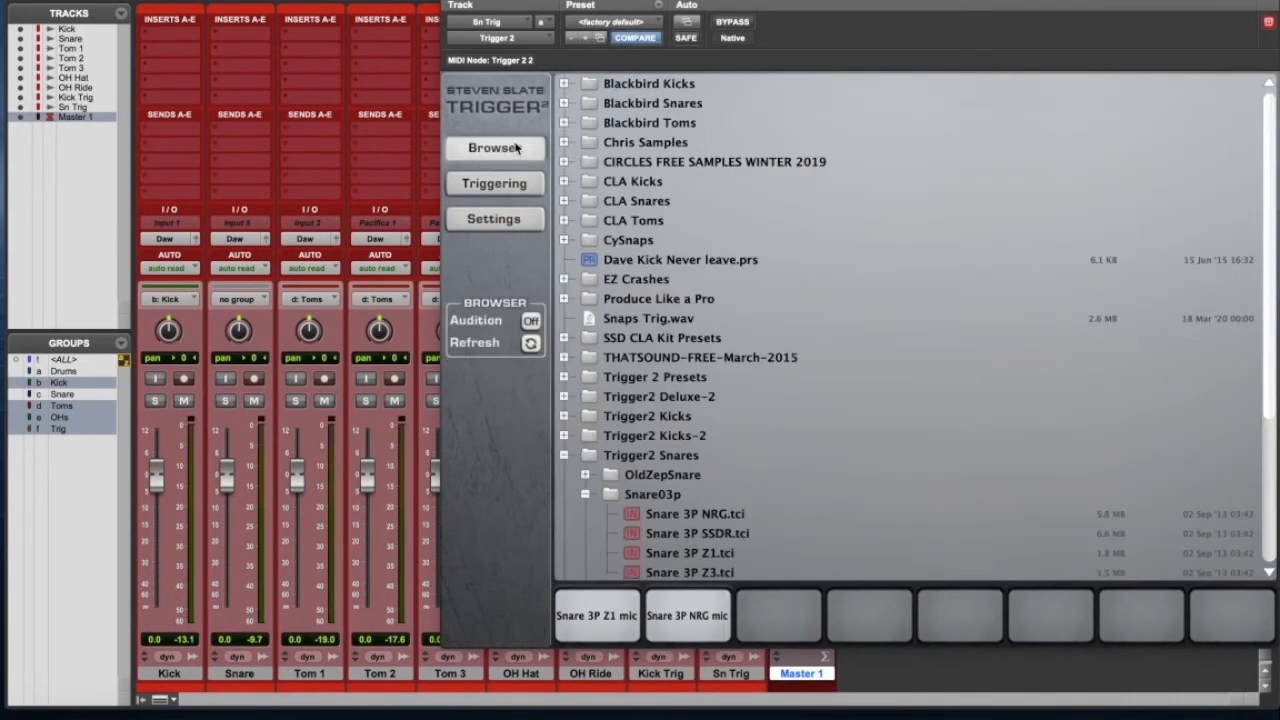
{"action": "left_click", "coordinate": [676, 152]}
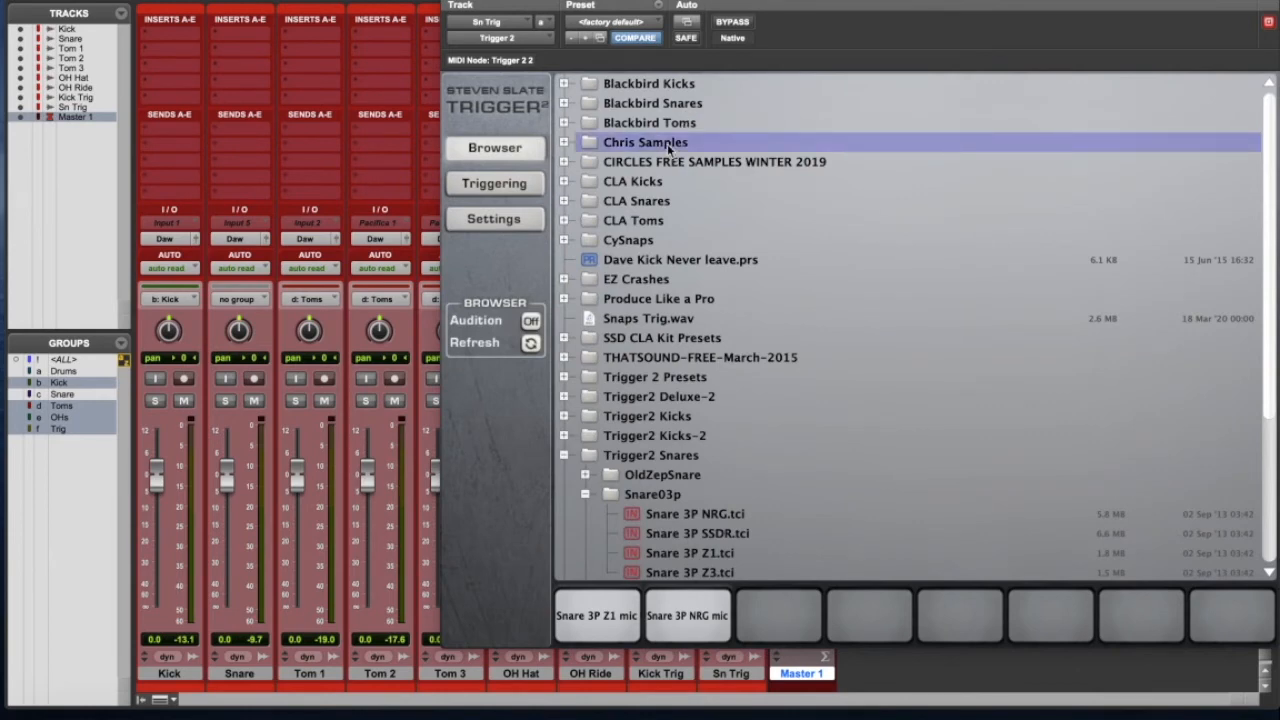
{"action": "double_click", "coordinate": [668, 147]}
{"action": "scroll", "coordinate": [698, 374], "scroll_direction": "down", "scroll_amount": 3}
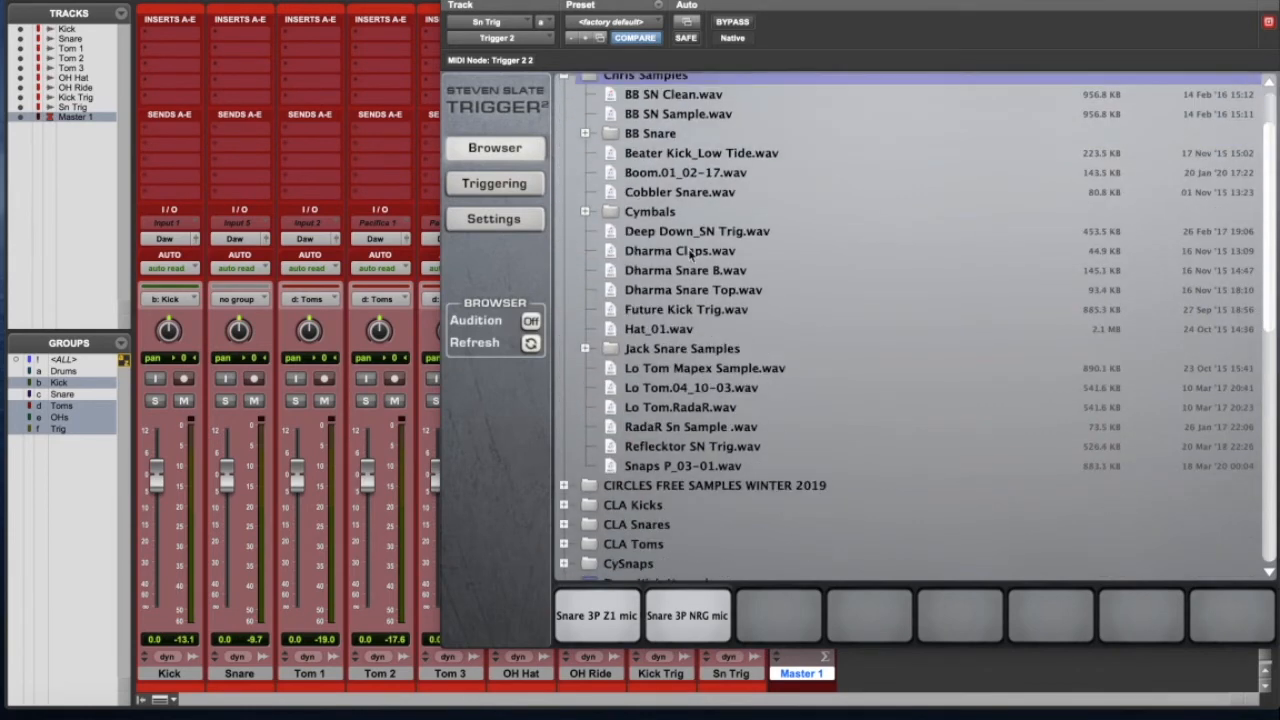
{"action": "scroll", "coordinate": [690, 395], "scroll_direction": "up", "scroll_amount": 3}
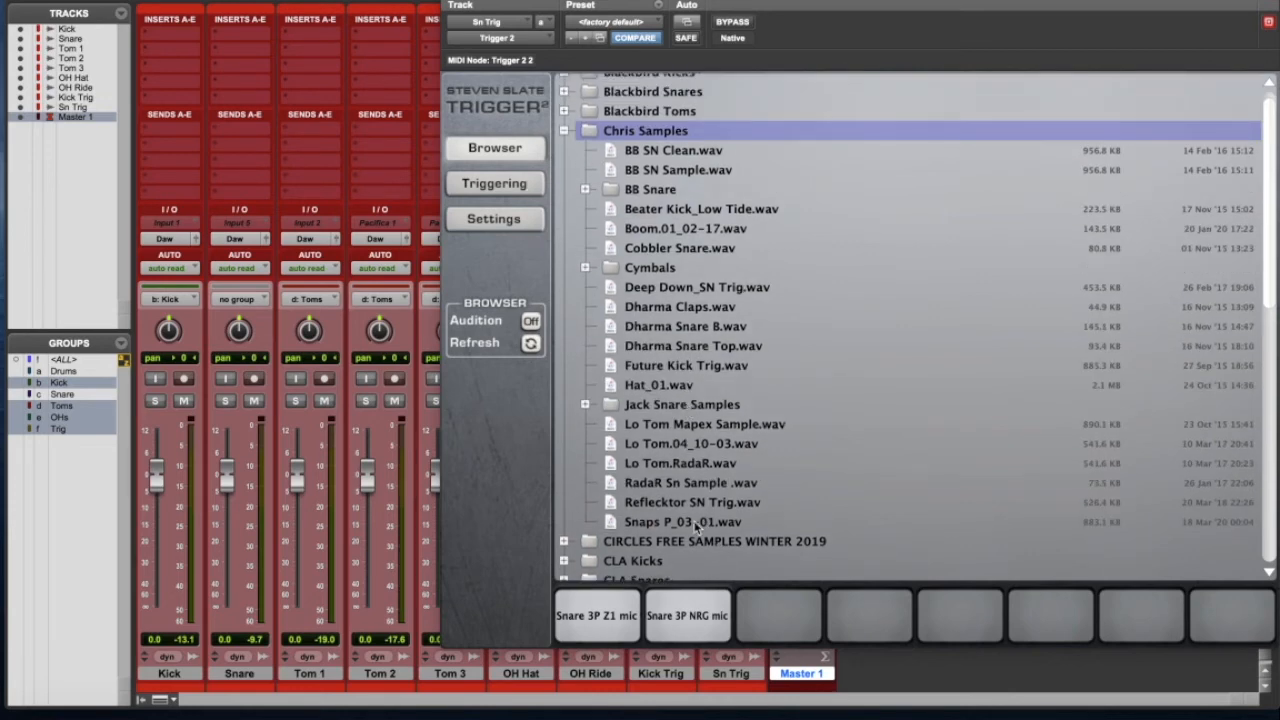
{"action": "left_click", "coordinate": [510, 188]}
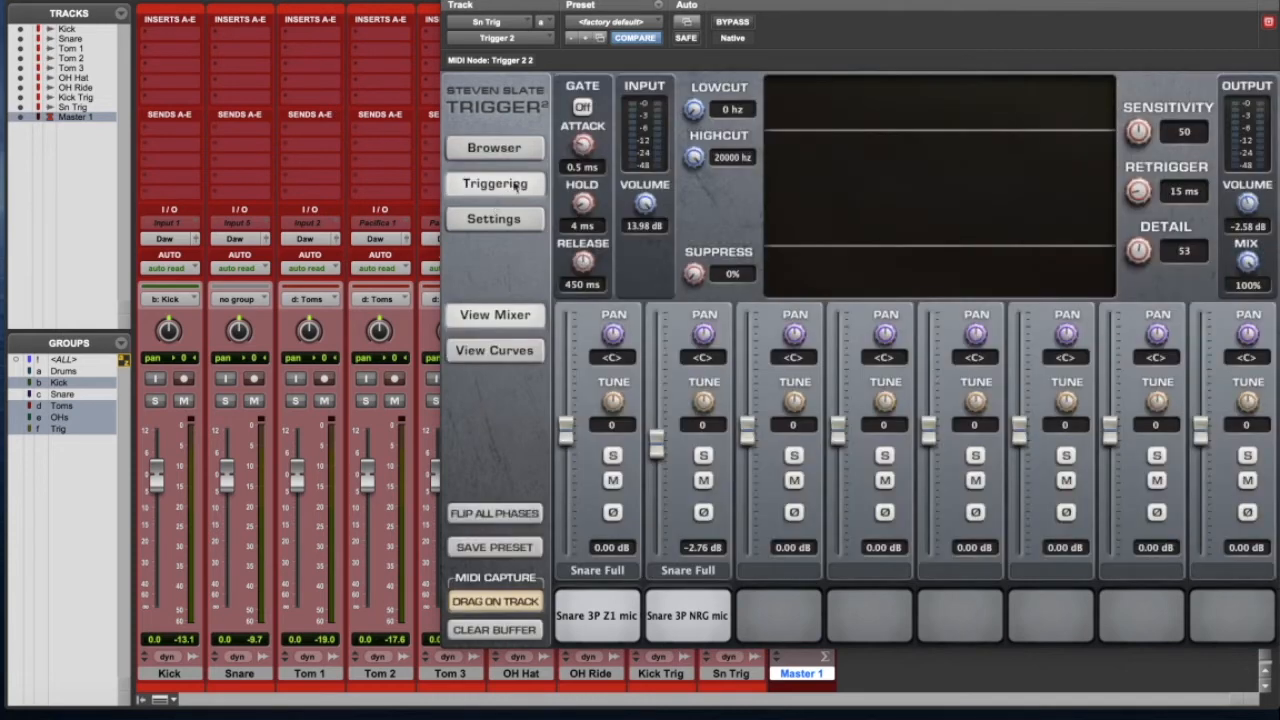
{"action": "left_click", "coordinate": [450, 1]}
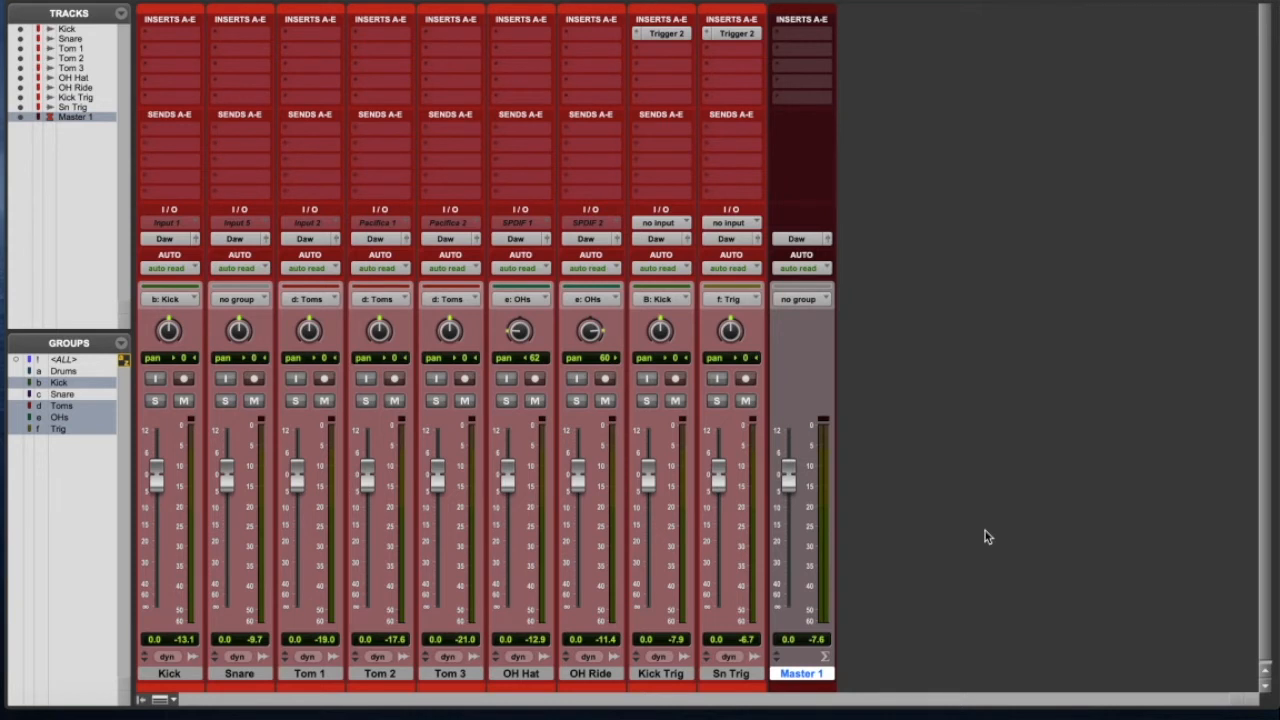
Play the drums and compare the kit with the Trig group tracks muted and unmuted.
{"action": "key", "text": "space"}
{"action": "left_click", "coordinate": [745, 400]}
{"action": "left_click", "coordinate": [742, 401]}
{"action": "left_click", "coordinate": [675, 400]}
Solo Kick Trig and the recorded Kick in turn to compare their sounds, and clear the solos.
{"action": "left_click", "coordinate": [648, 401]}
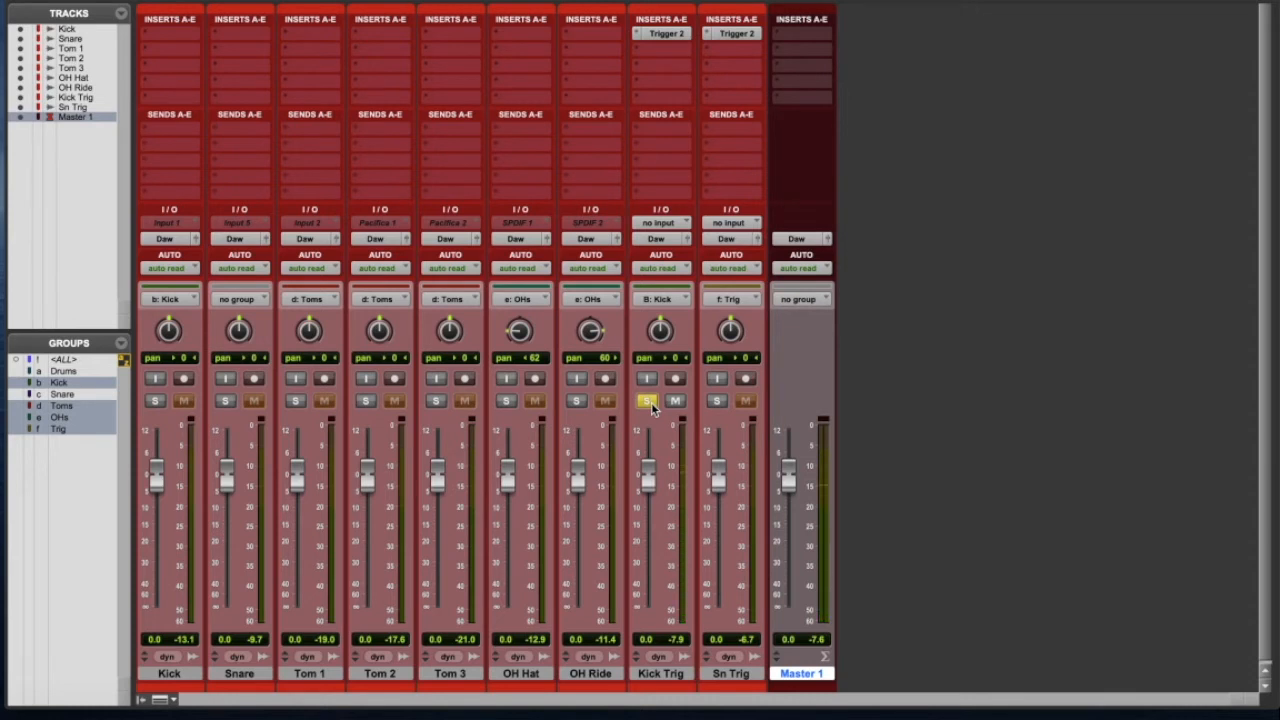
{"action": "left_click", "coordinate": [648, 402]}
{"action": "left_click", "coordinate": [156, 401]}
{"action": "left_click", "coordinate": [650, 402]}
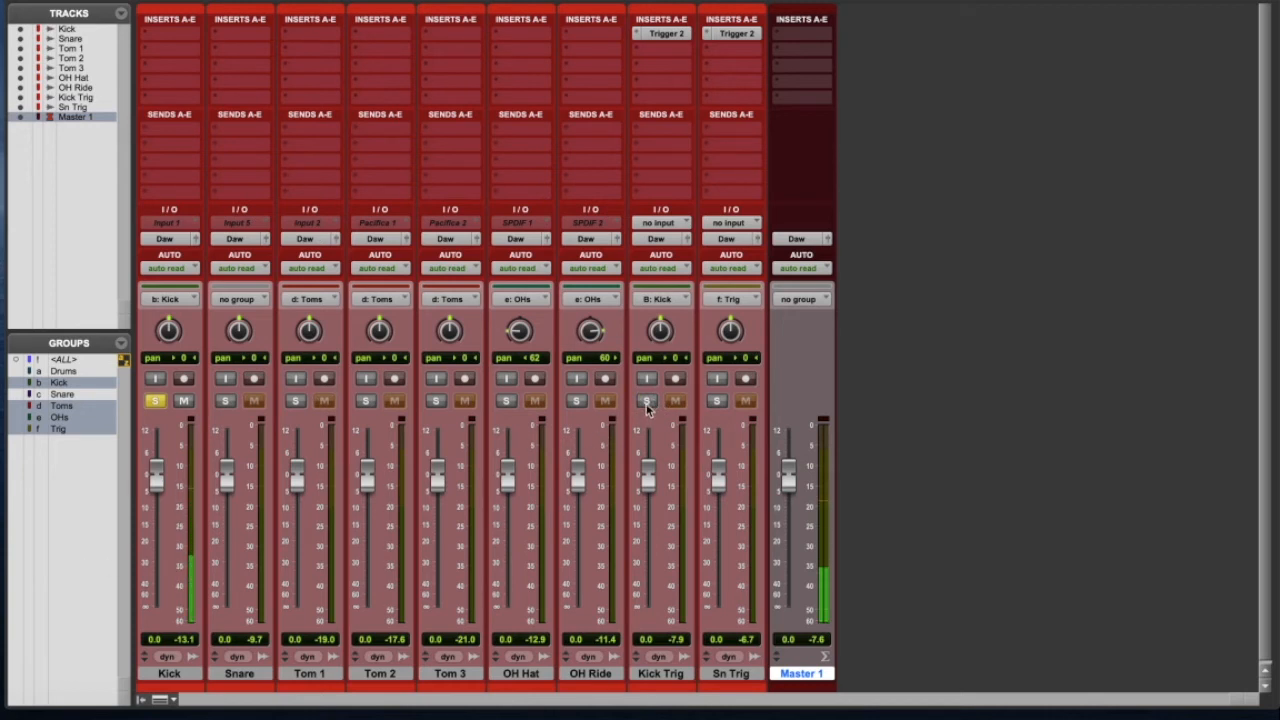
{"action": "left_click", "coordinate": [648, 402], "text": "alt"}
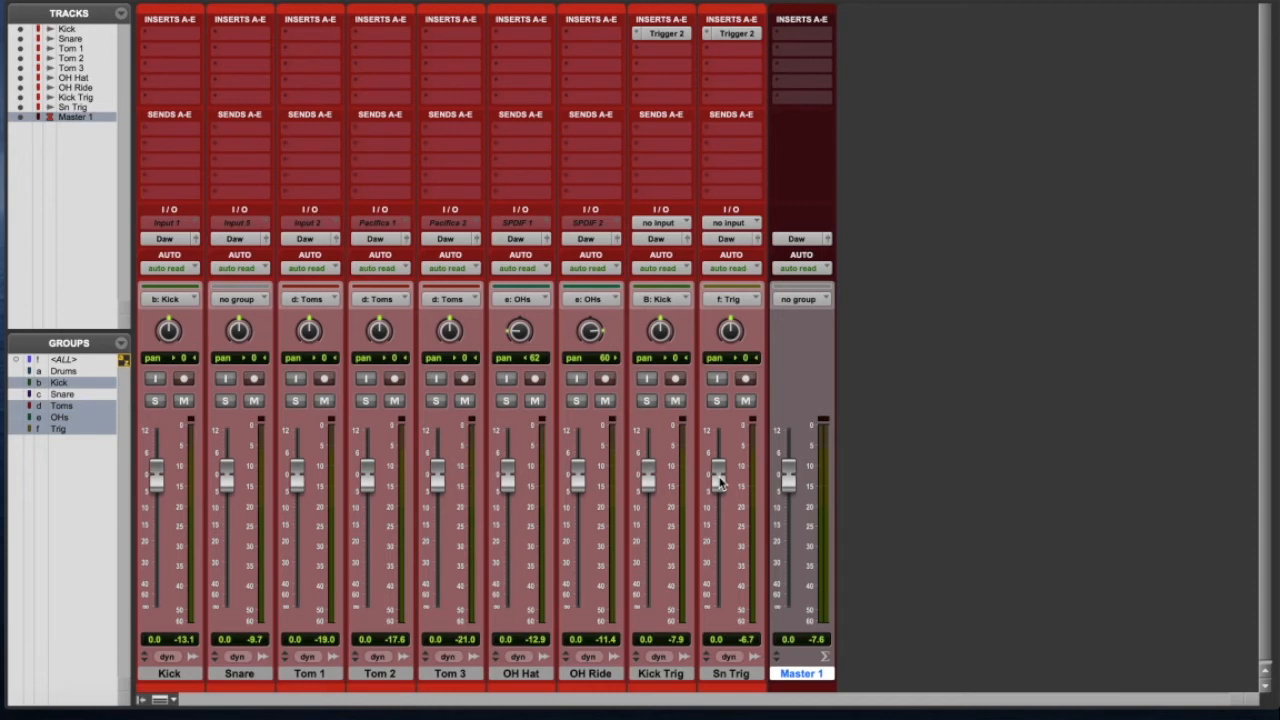
View the Trigger 2 sample browser on Kick Trig and play the kit with both trigger tracks muted and unmuted.
{"action": "left_click", "coordinate": [681, 34]}
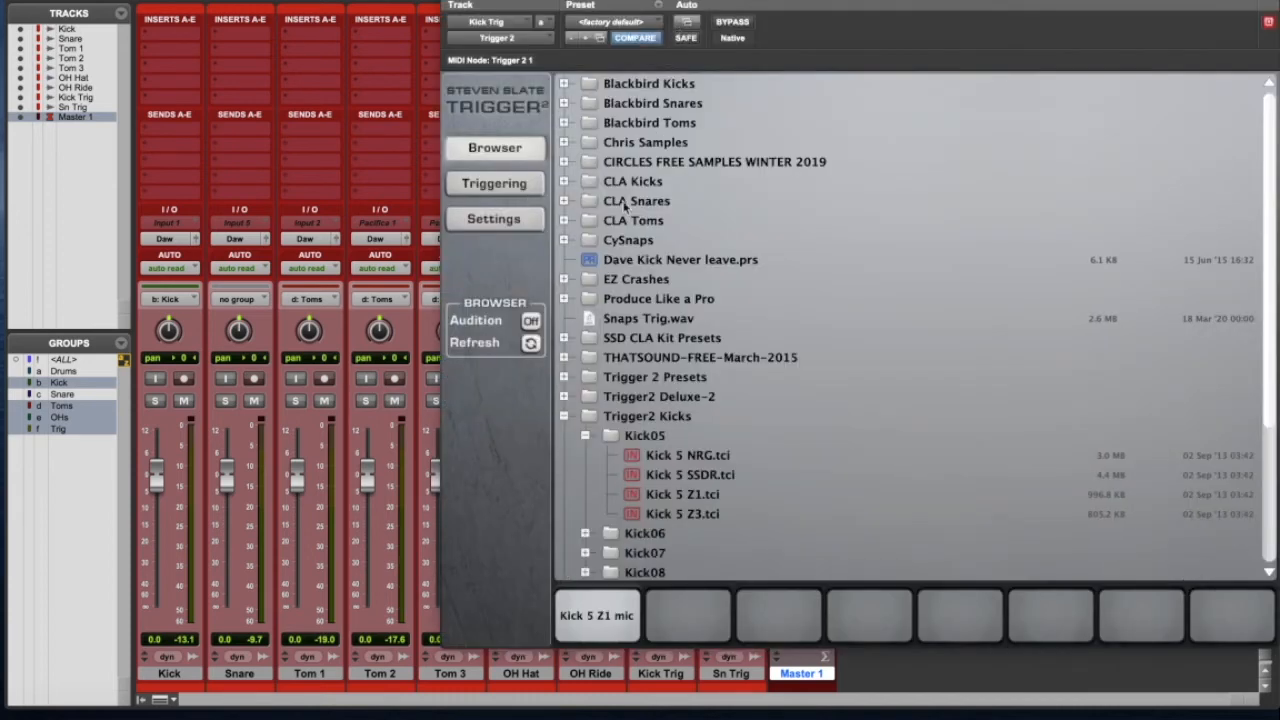
{"action": "left_click", "coordinate": [449, 1]}
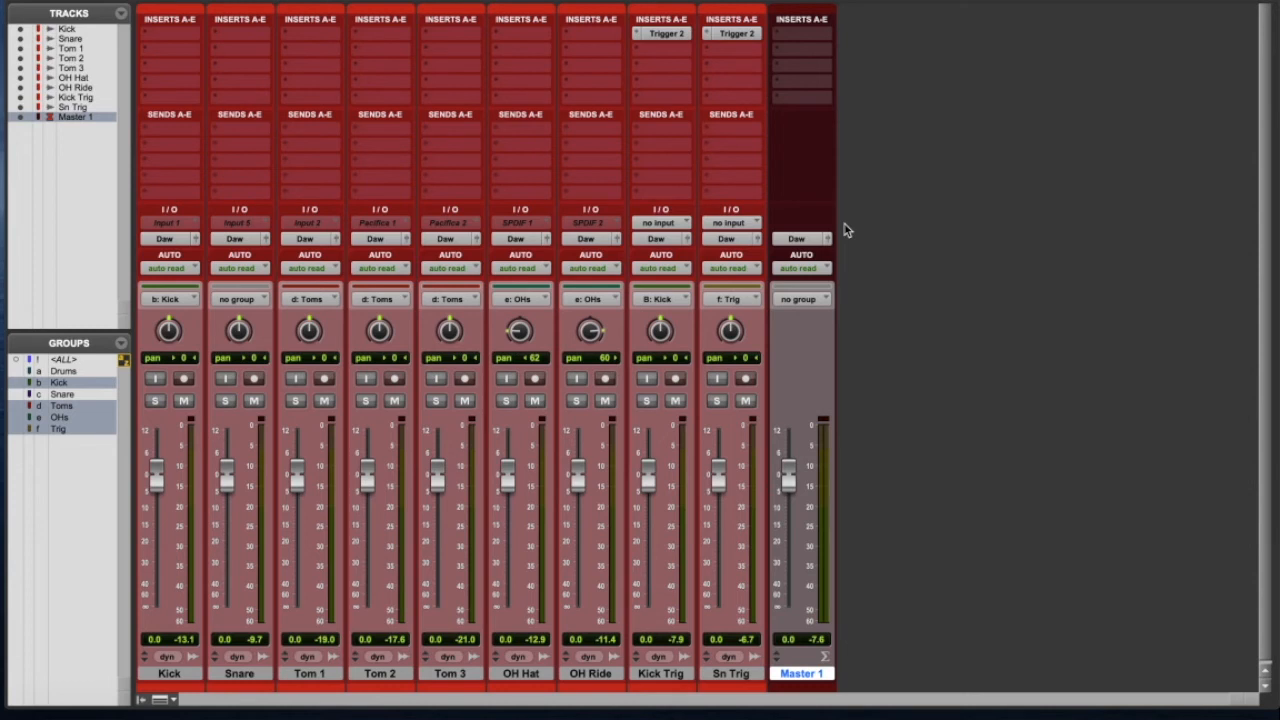
{"action": "left_click", "coordinate": [675, 400]}
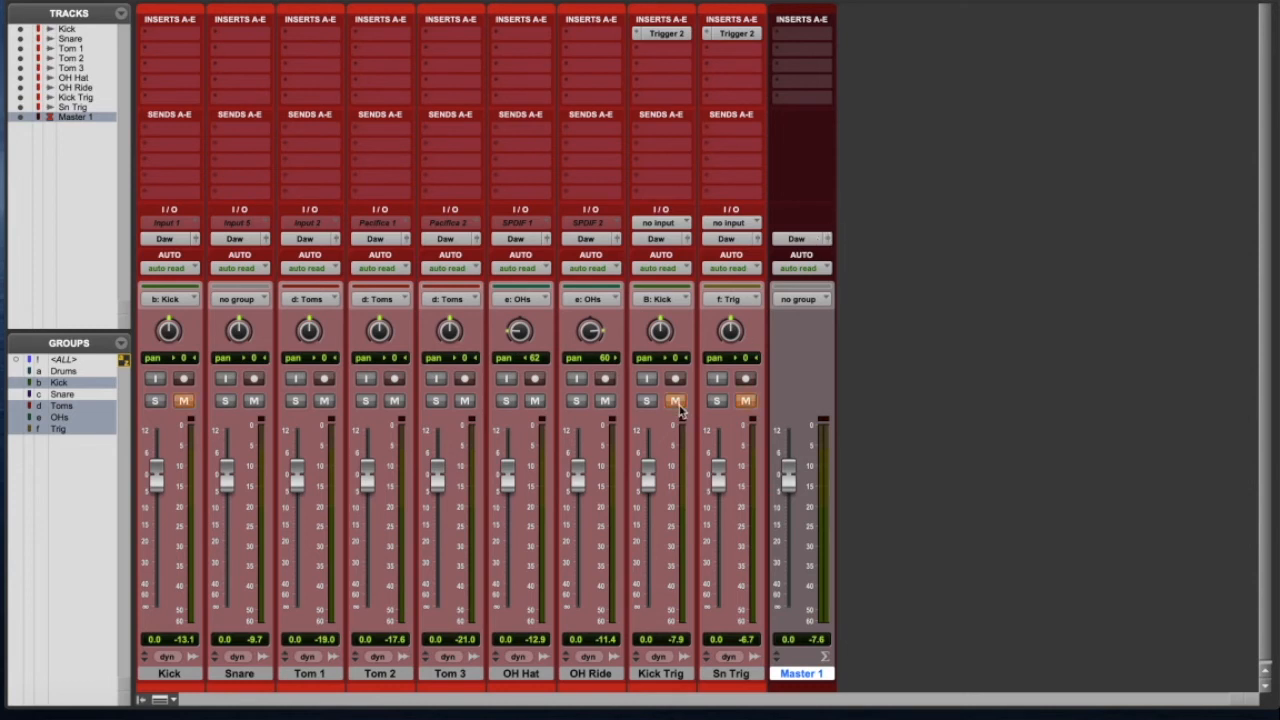
{"action": "left_click", "coordinate": [183, 401]}
{"action": "key", "text": "space"}
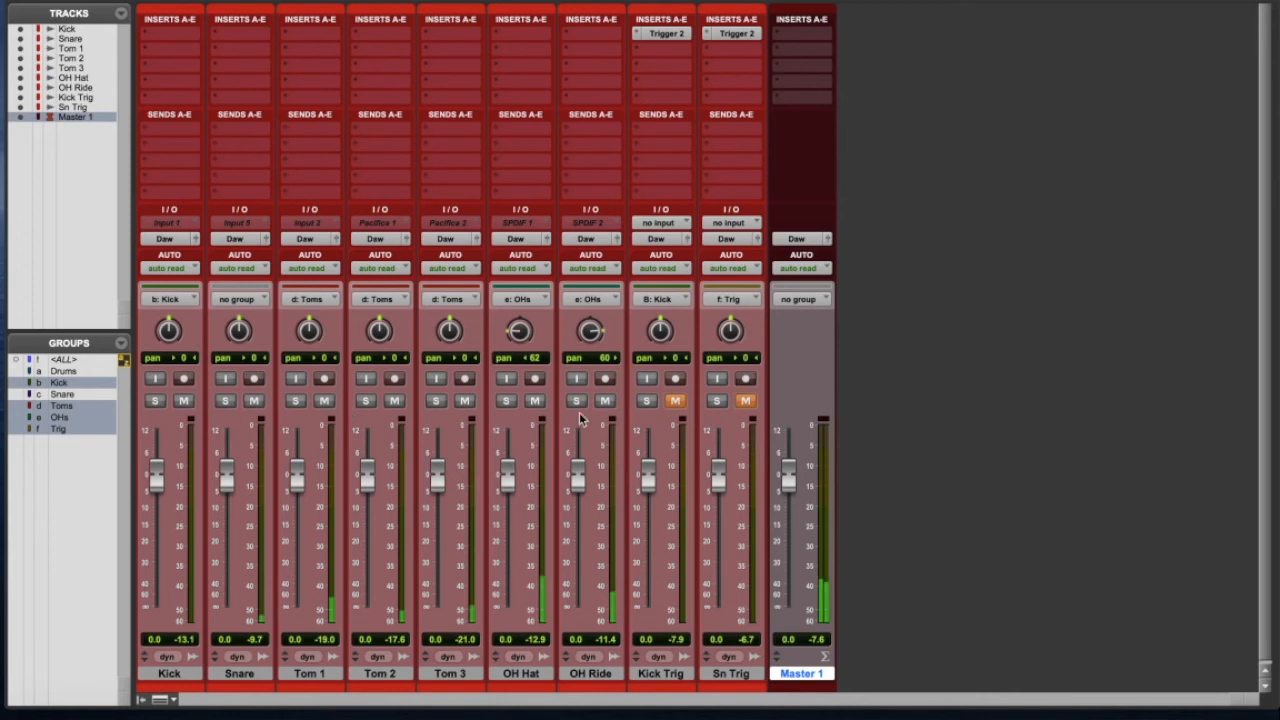
{"action": "left_click", "coordinate": [675, 400]}
{"action": "left_click", "coordinate": [745, 400]}
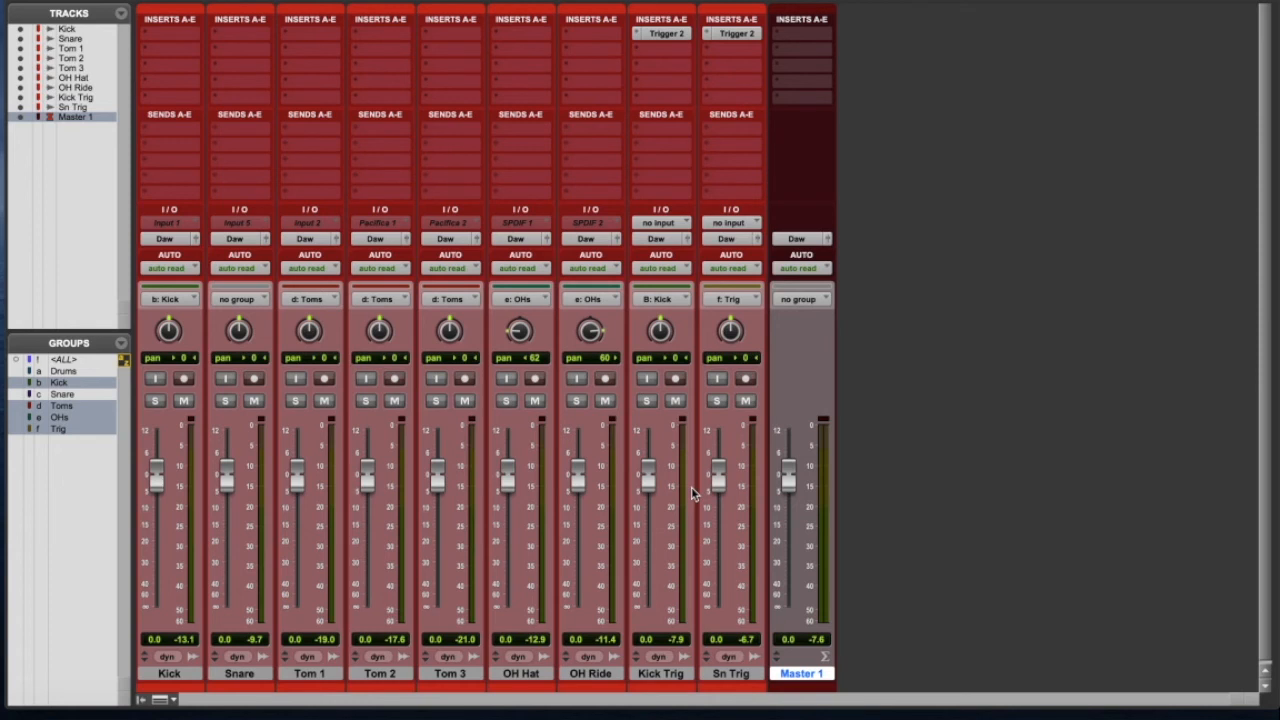
Examine the Triggering settings of Trigger 2 on Kick Trig and close the plug-in.
{"action": "left_click", "coordinate": [661, 33]}
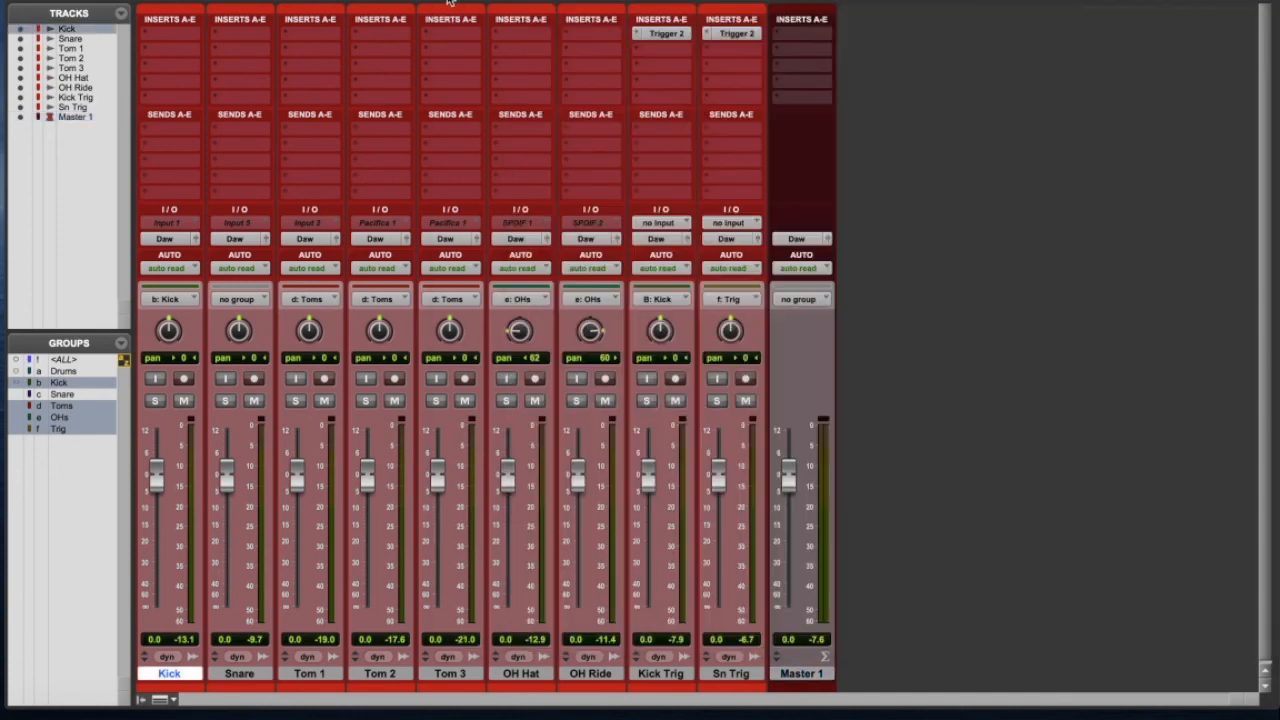
{"action": "left_click", "coordinate": [444, 5]}
{"action": "left_click", "coordinate": [663, 38]}
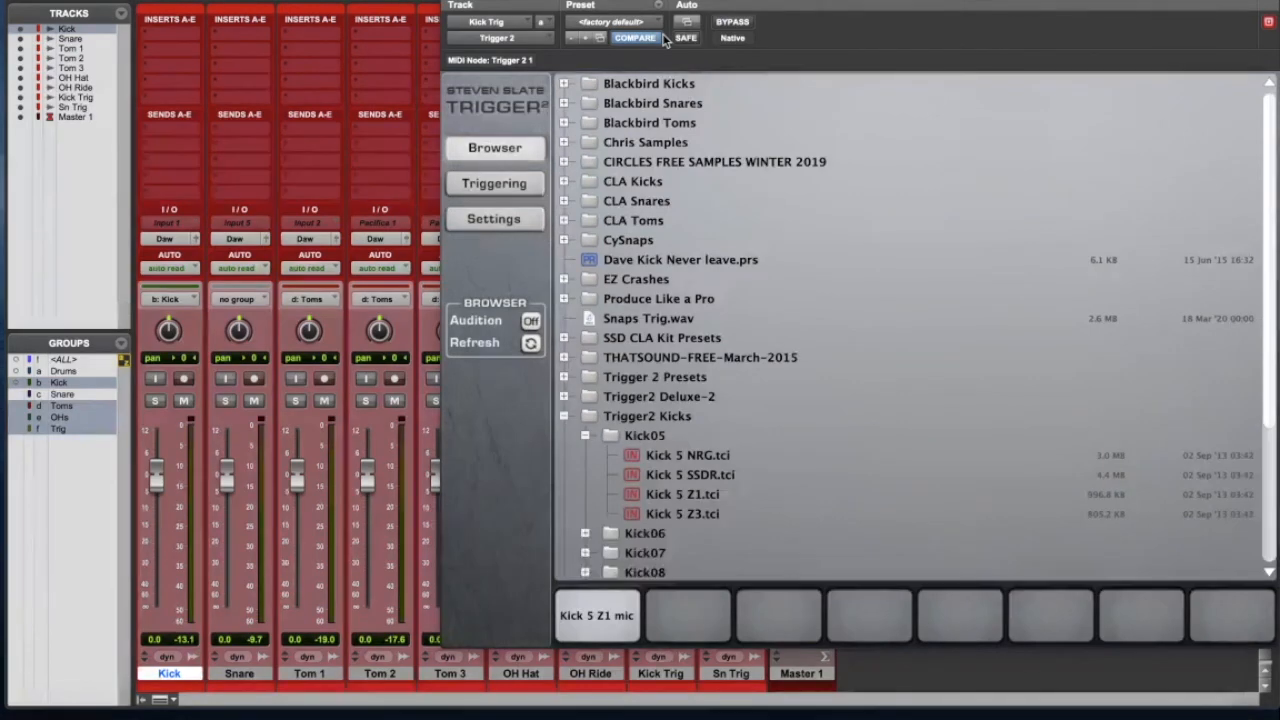
{"action": "left_click", "coordinate": [505, 196]}
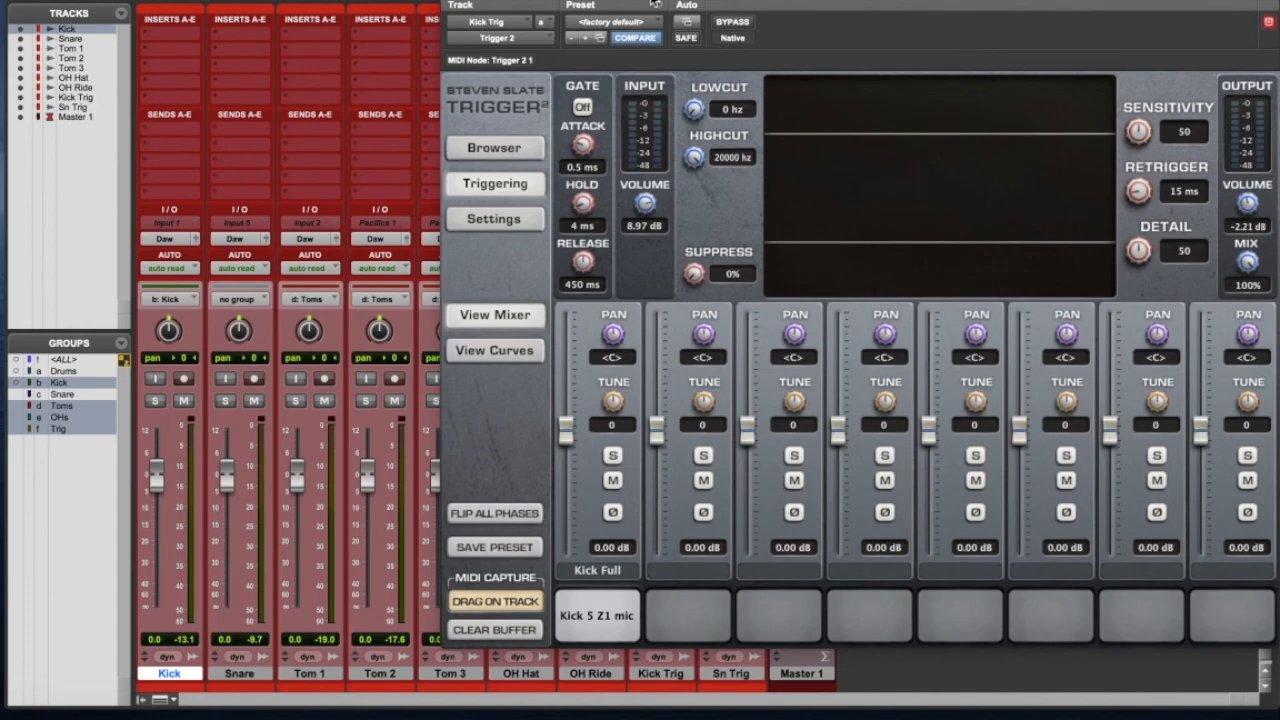
{"action": "left_click", "coordinate": [446, 5]}
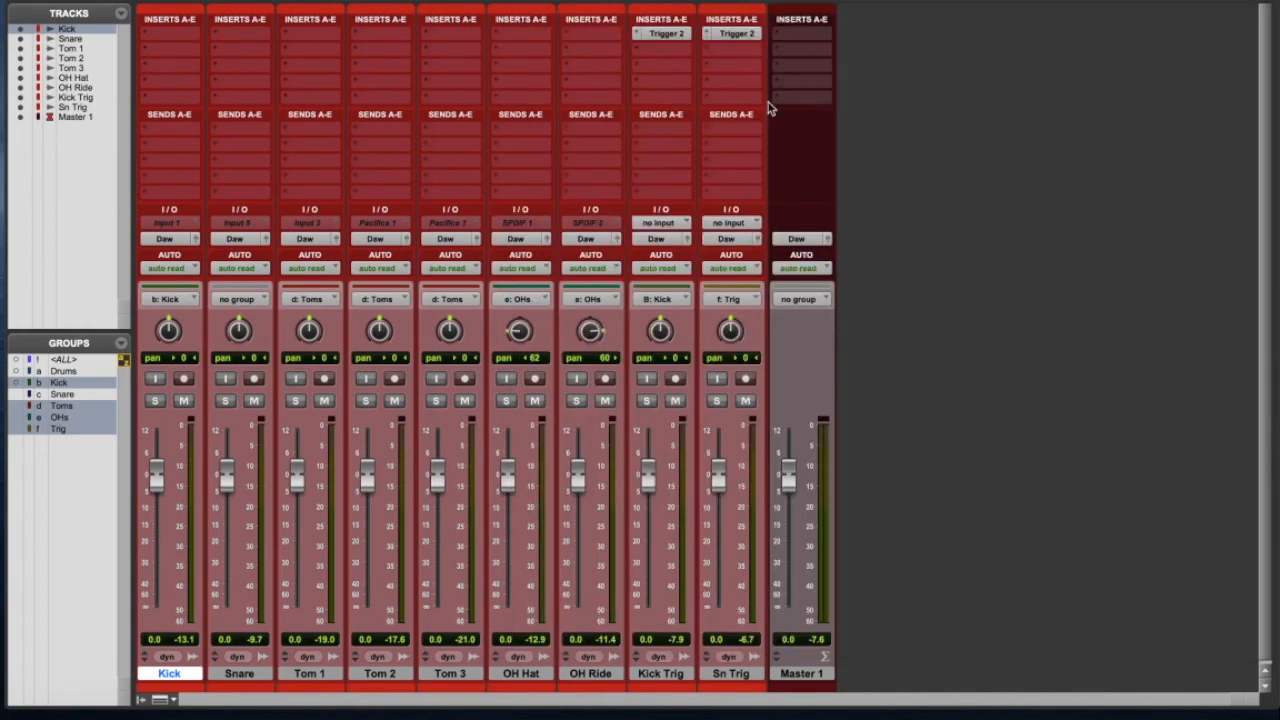
View the drum tracks' waveforms in the Edit window and return to the Mix window.
{"action": "key", "text": "ctrl+equal"}
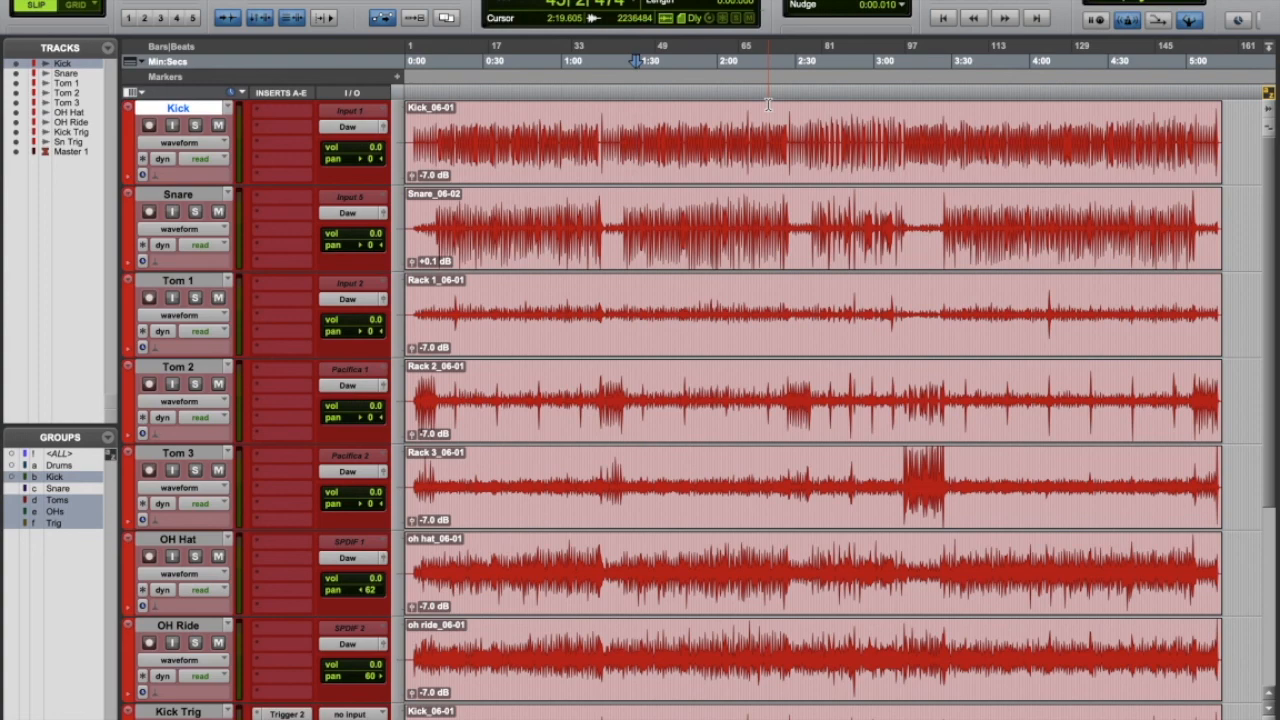
{"action": "key", "text": "super+equal"}
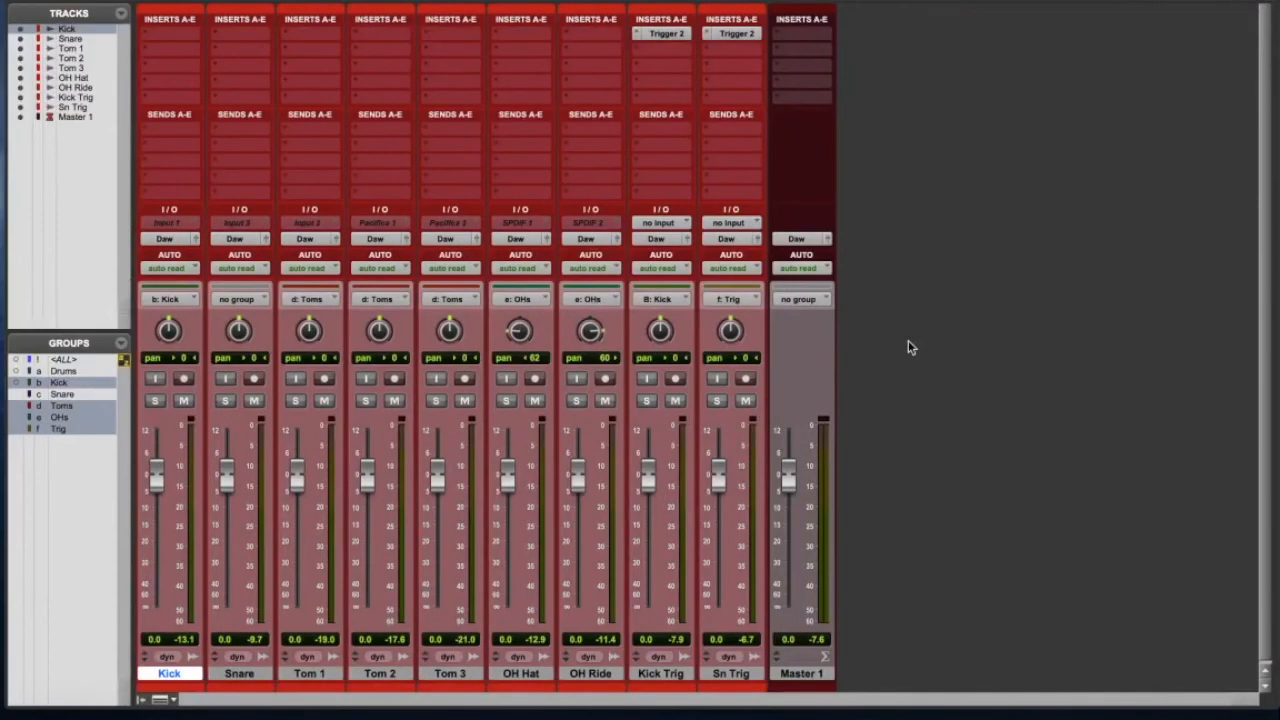